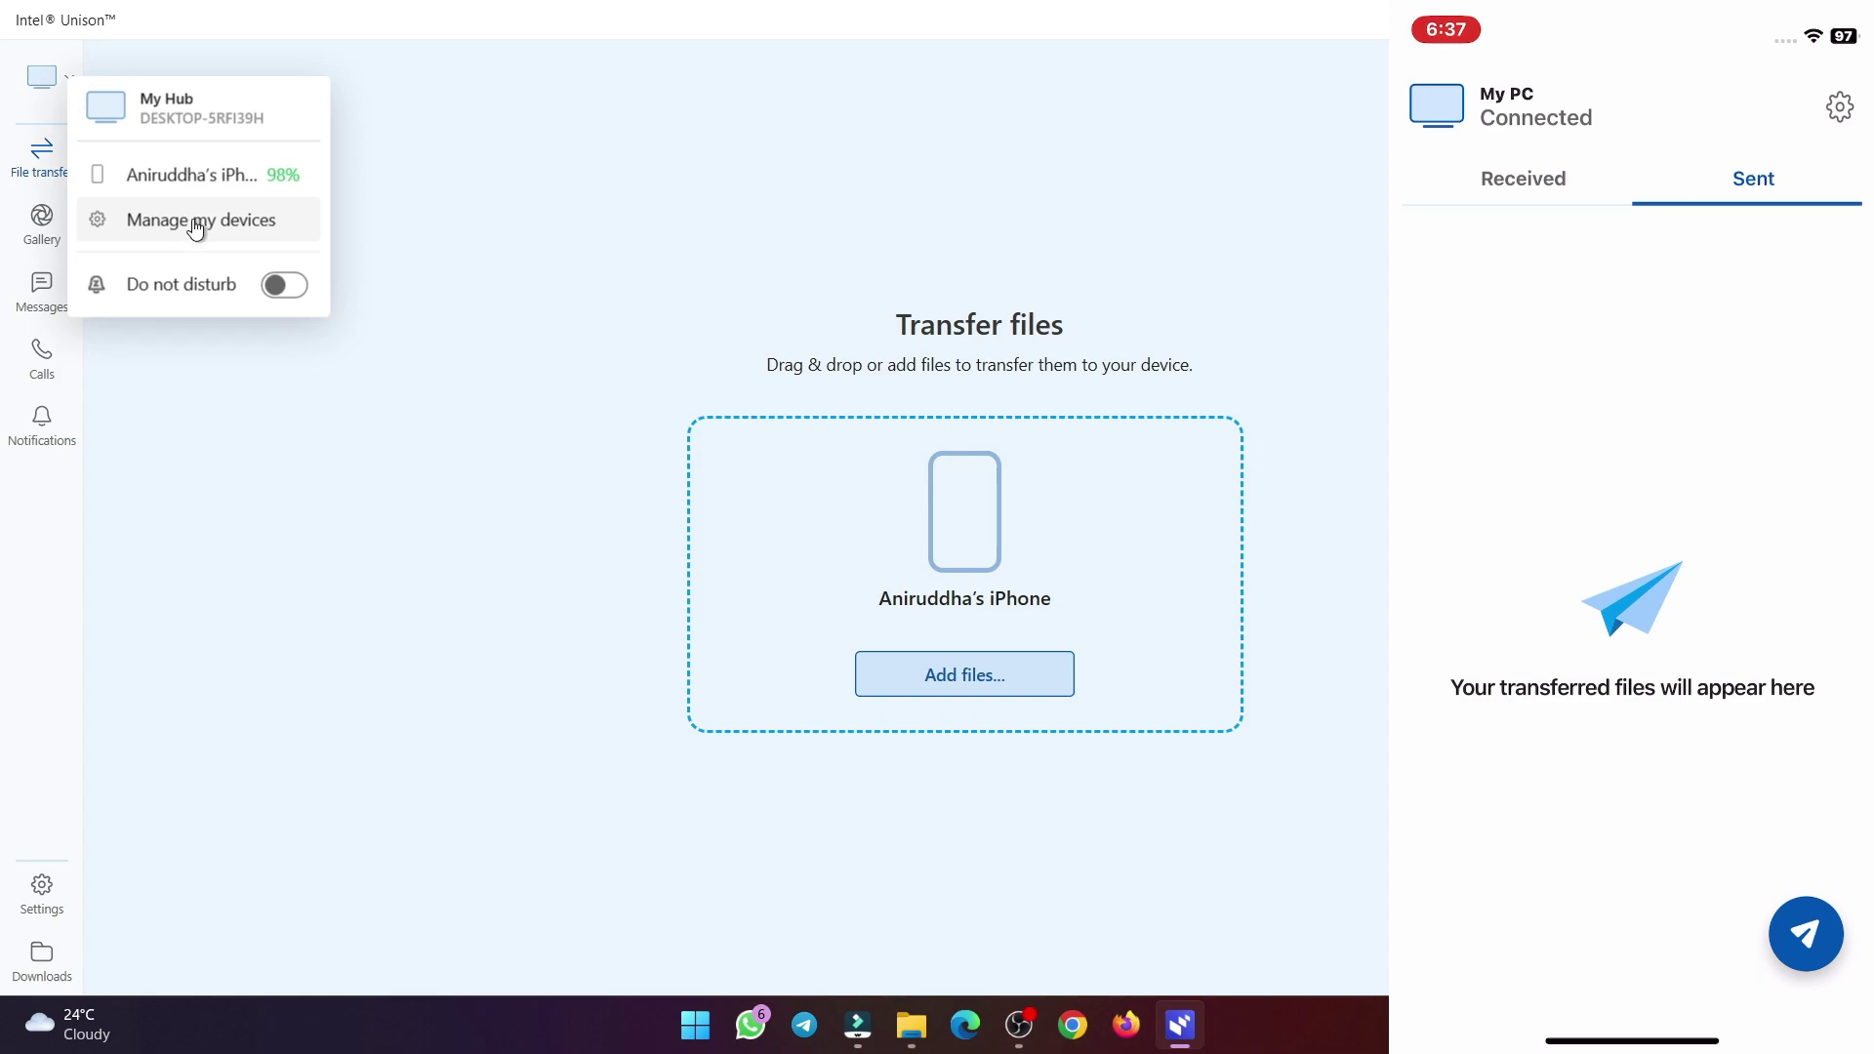
# Open the phone's Gallery in Intel Unison and start receiving one of its videos on the PC.
pyautogui.click(163, 244)
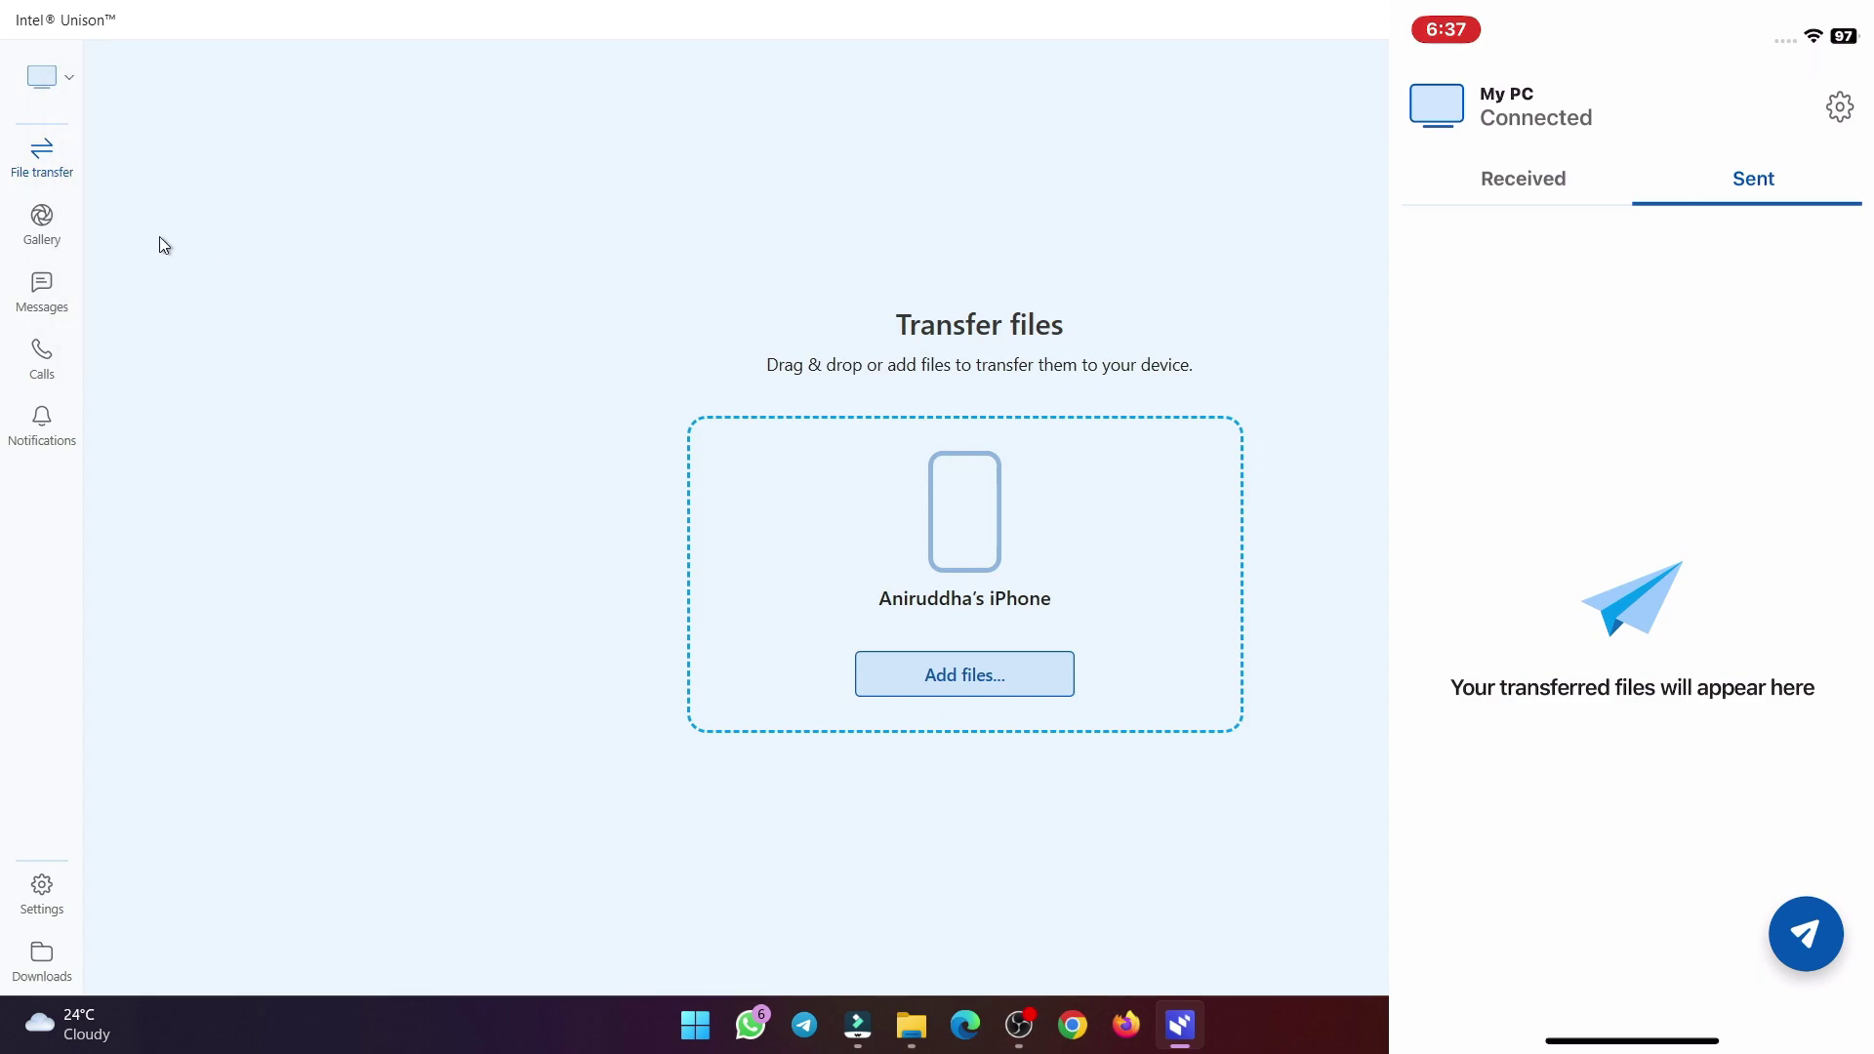
pyautogui.click(39, 232)
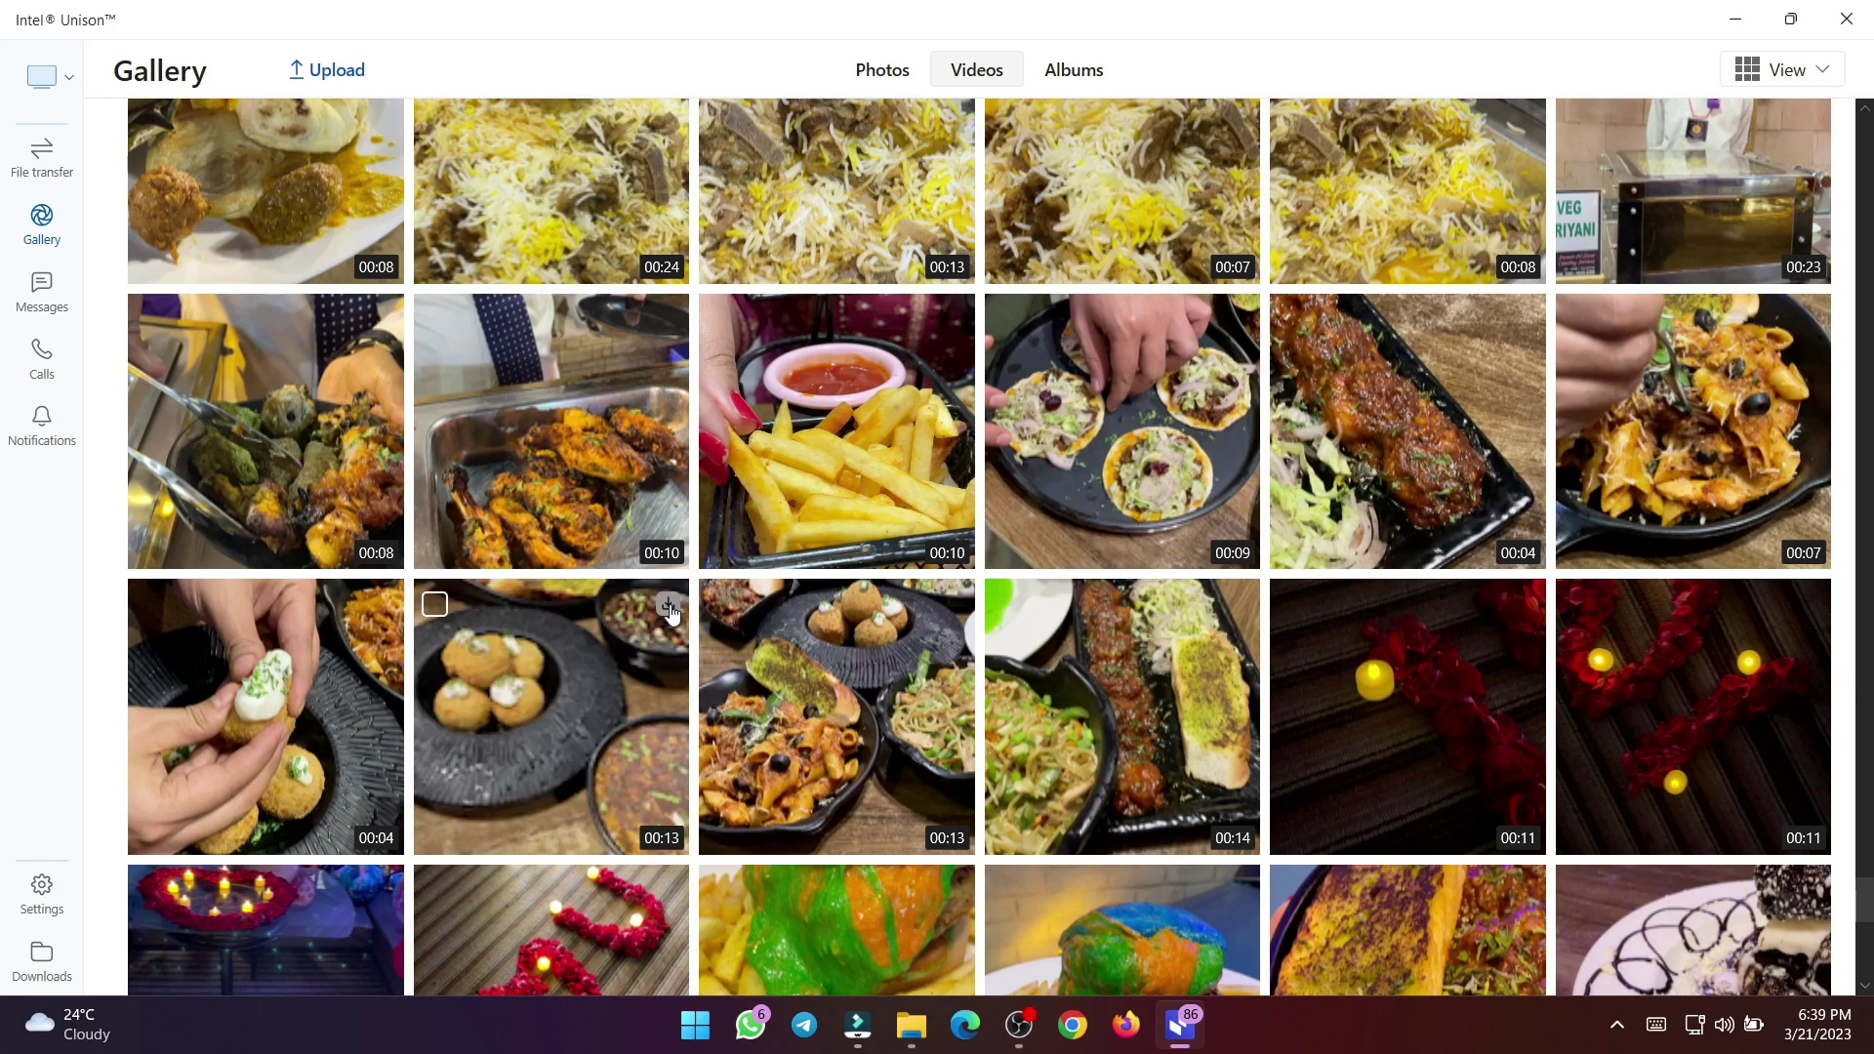
pyautogui.click(669, 606)
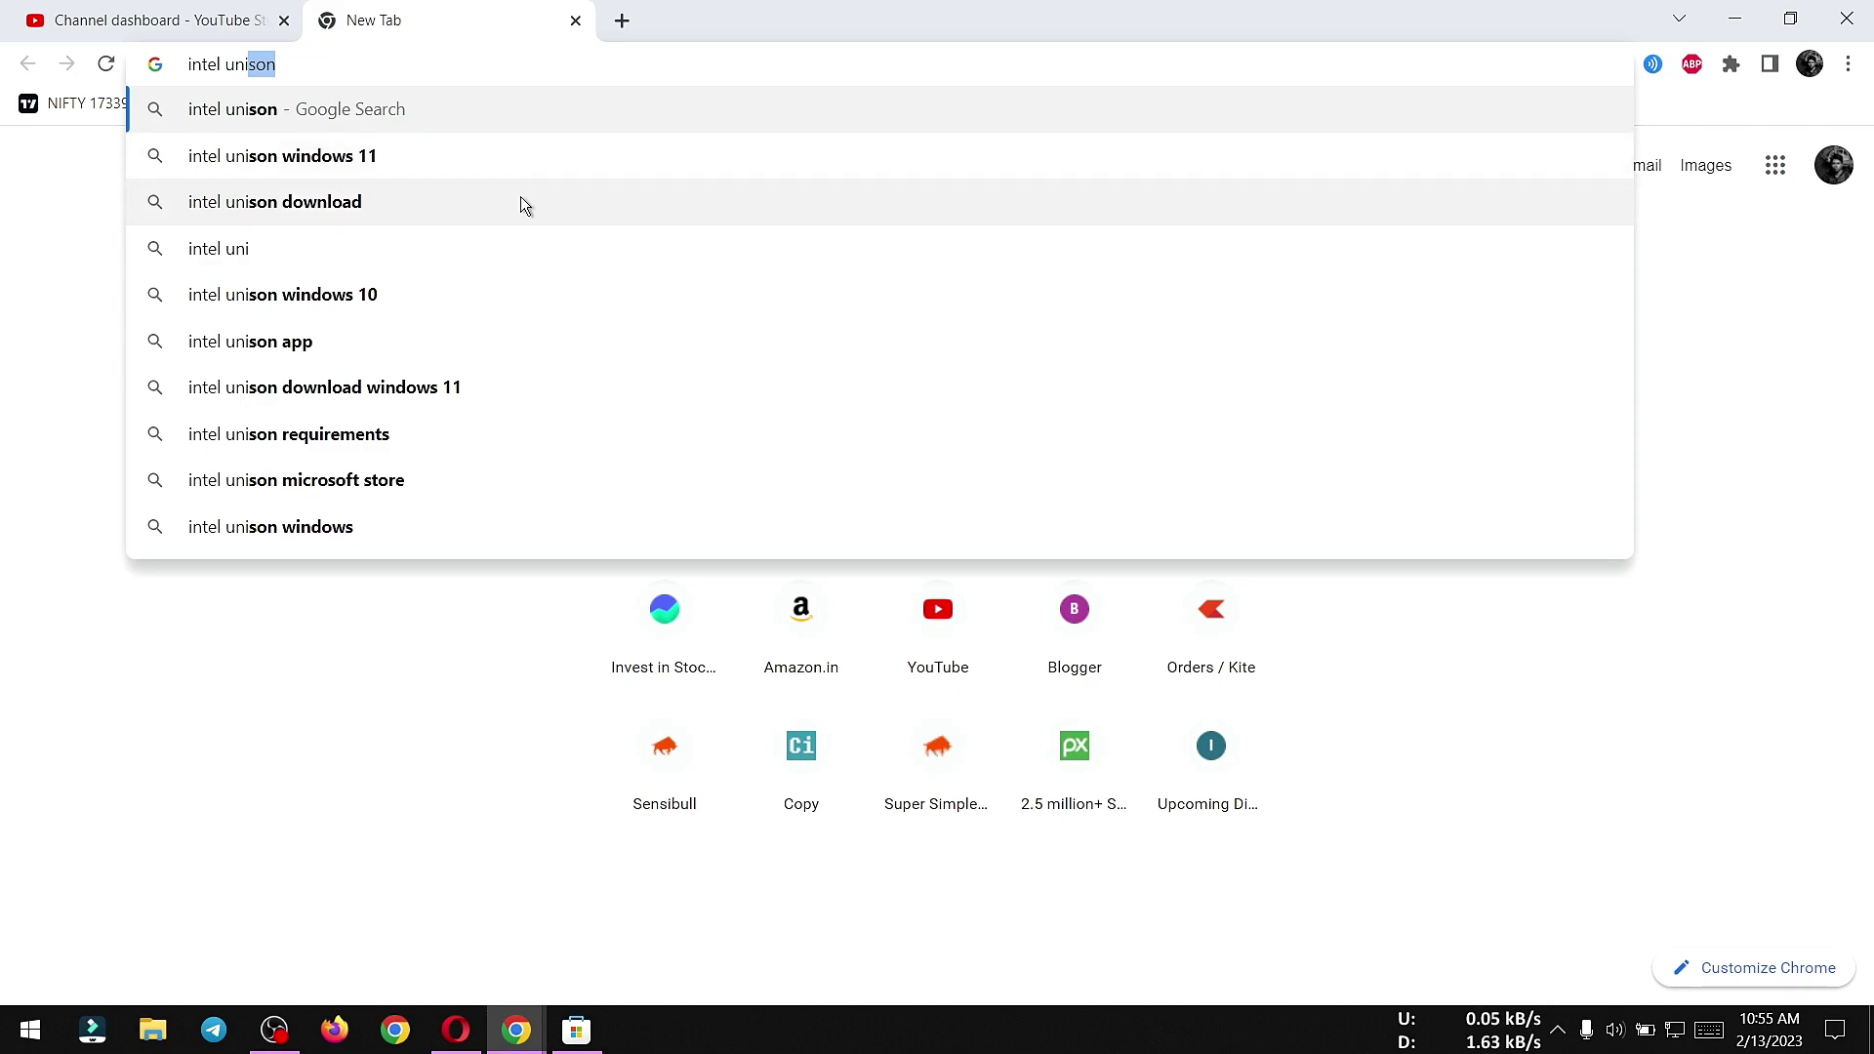
# Search Google for 'intel unison download' and open the Intel® Unison Microsoft Store result.
pyautogui.click(519, 196)
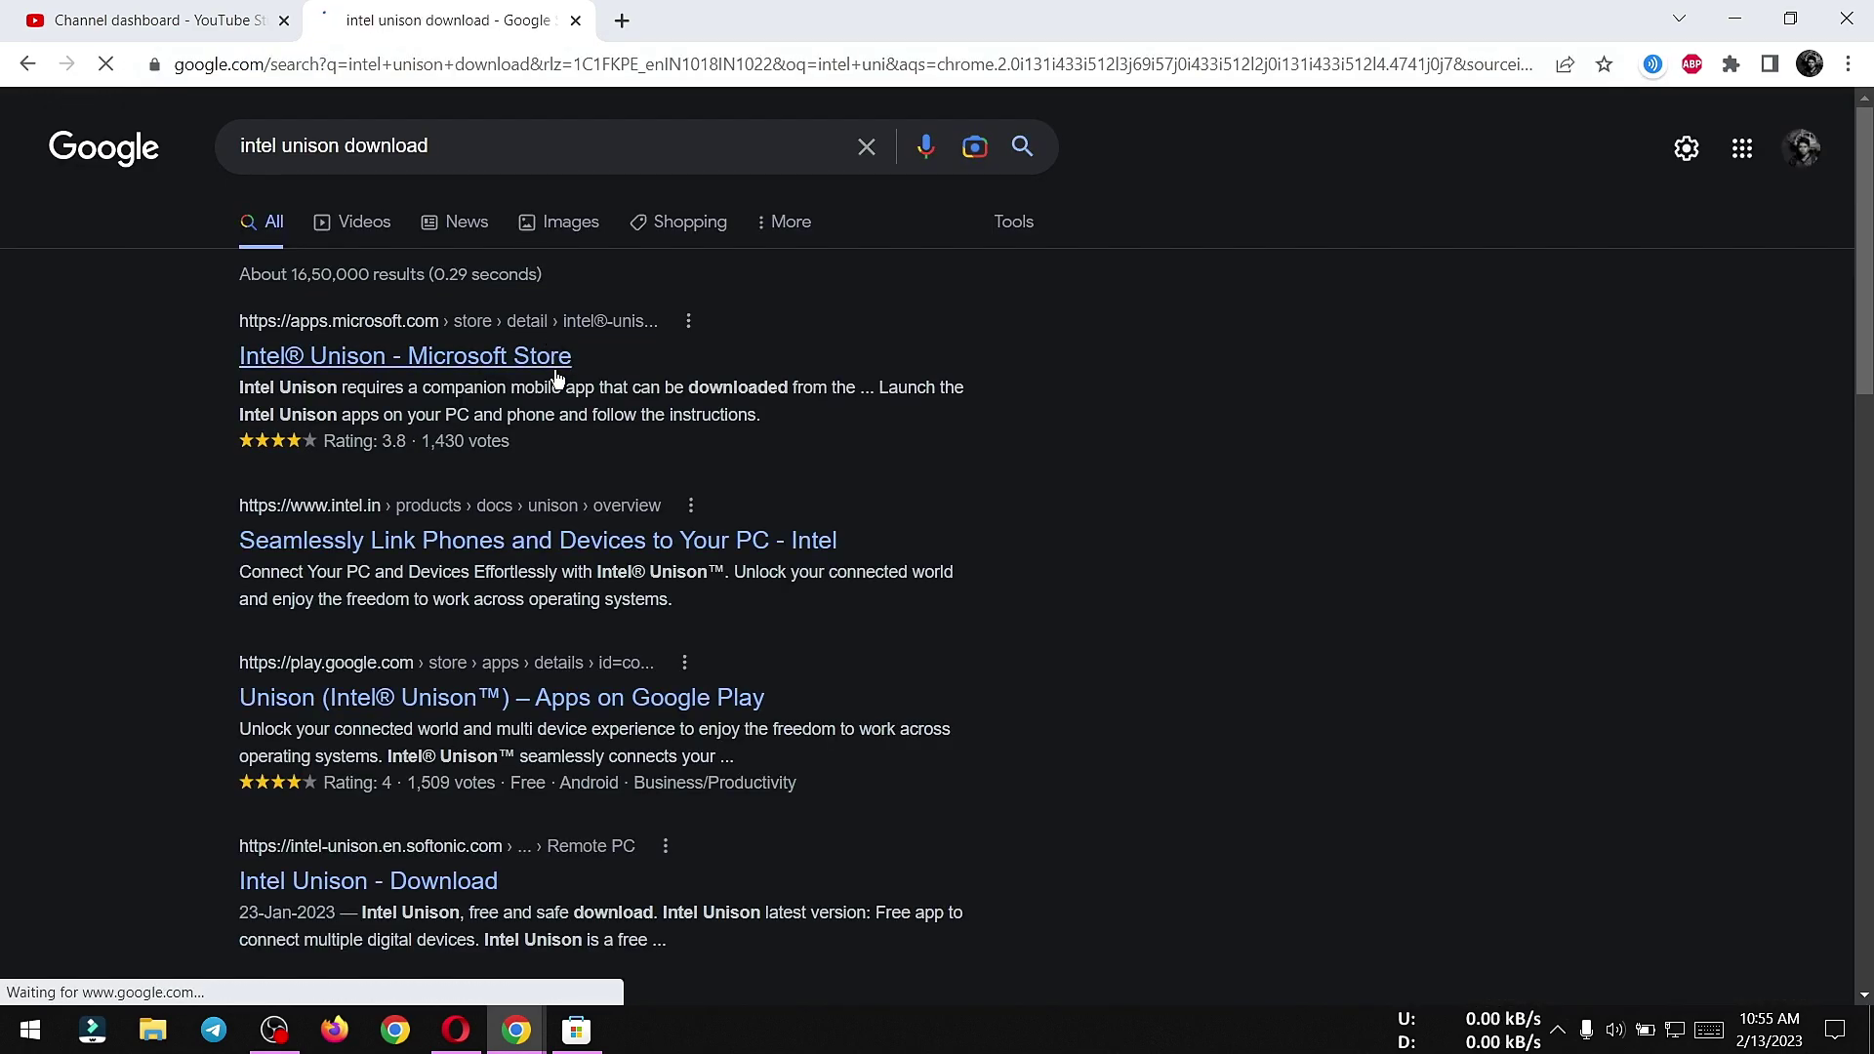
pyautogui.click(484, 368)
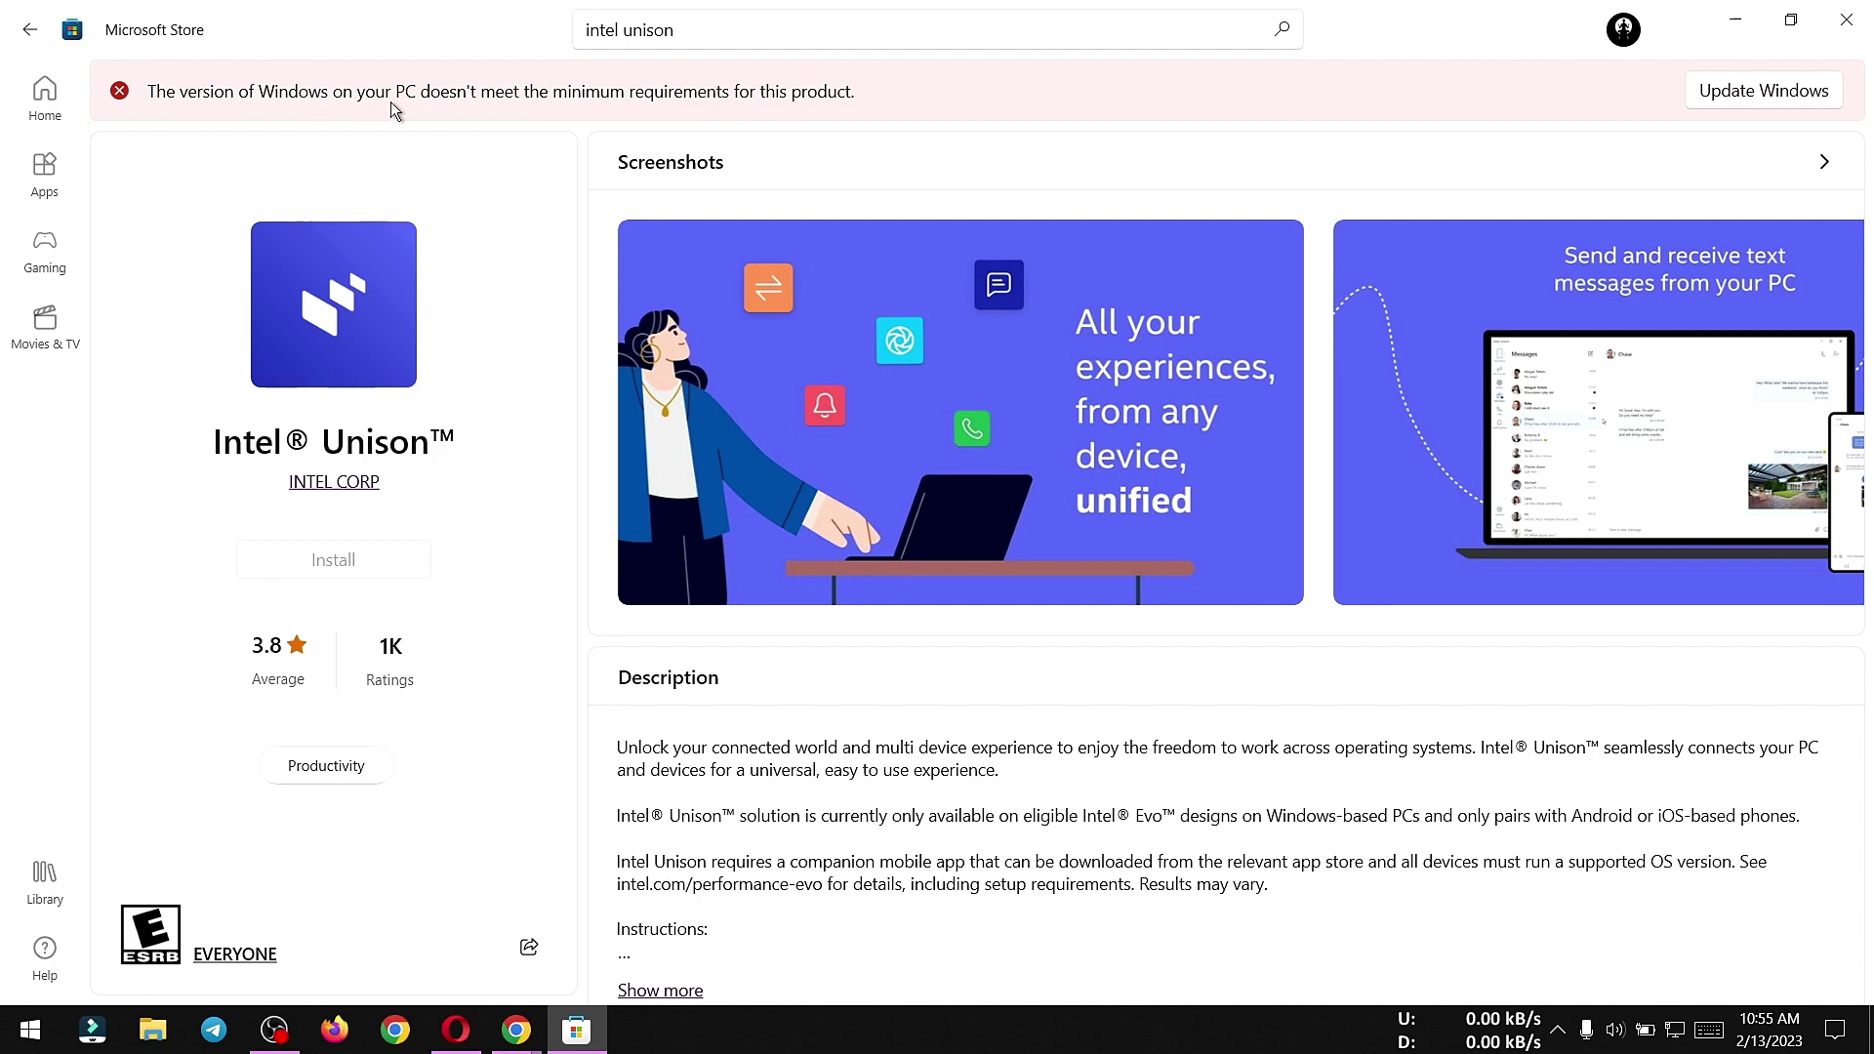
# Use the Update Windows button in the store page's requirements warning.
pyautogui.click(1790, 91)
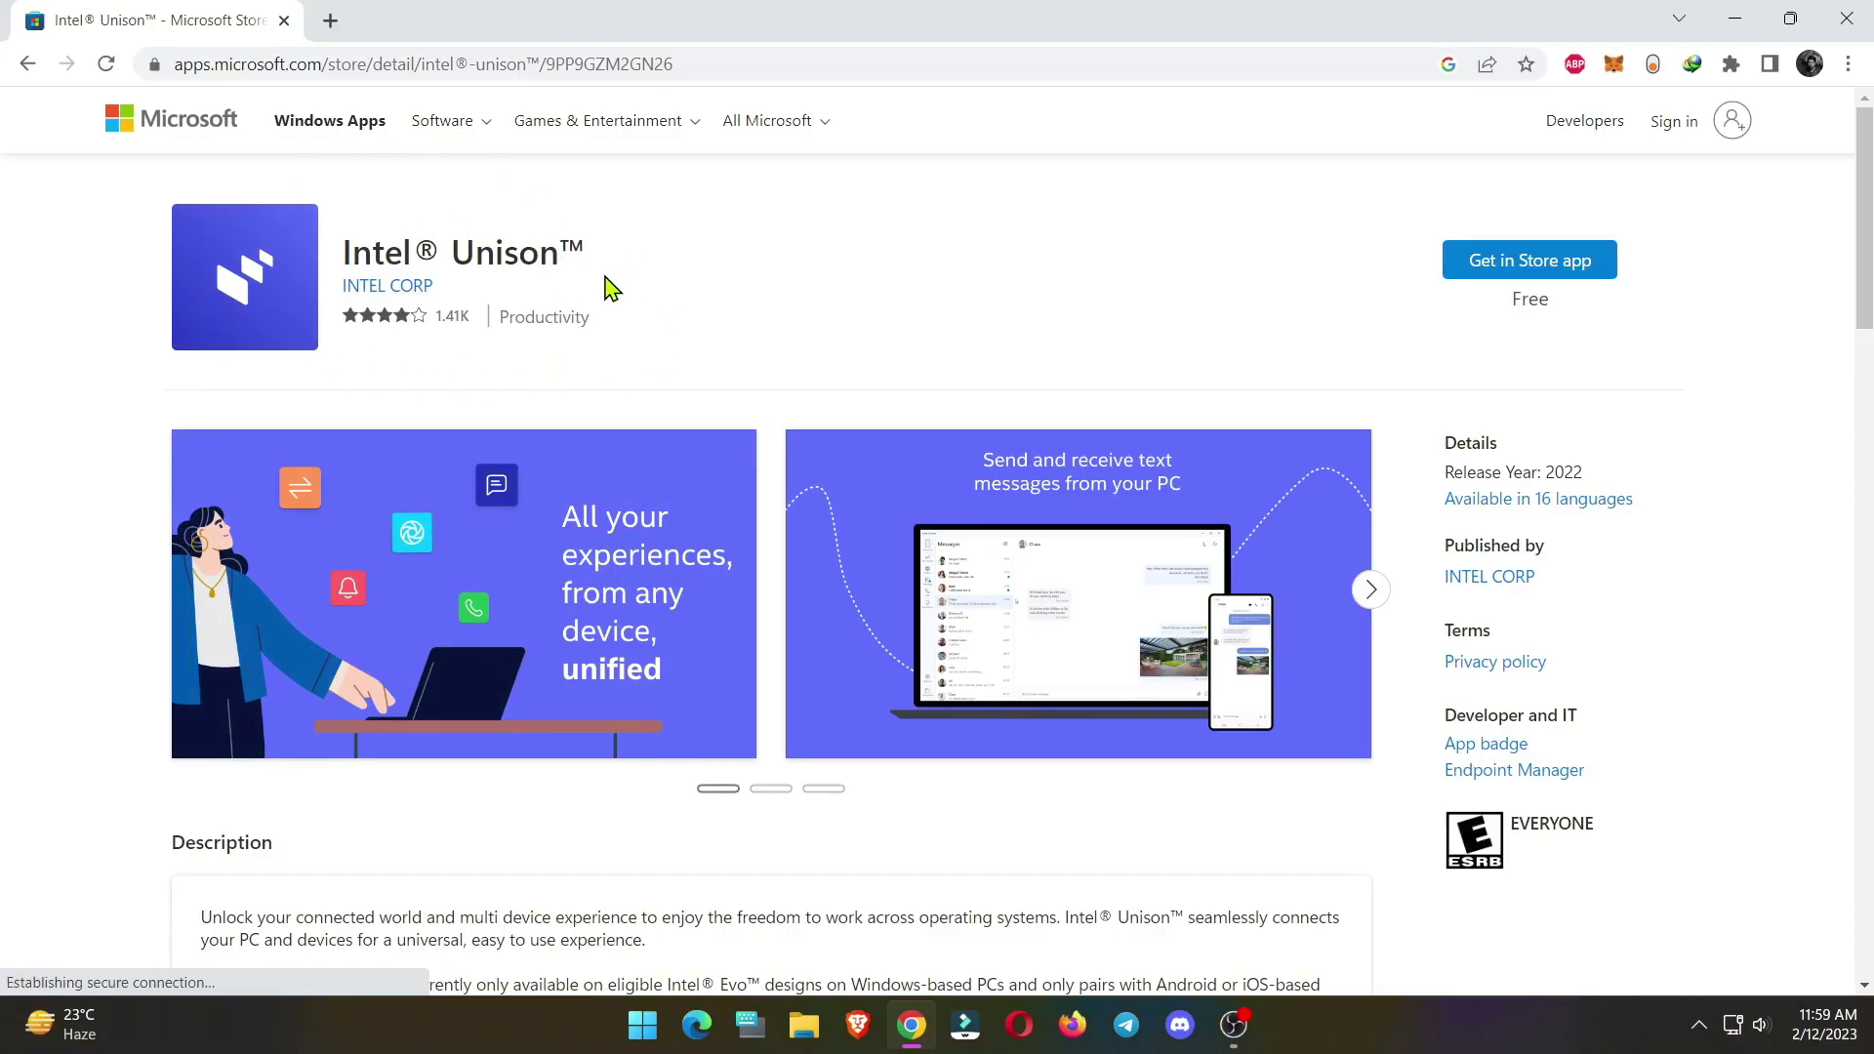
# Open the Intel Unison listing in the Microsoft Store app and show its full details page.
pyautogui.click(1504, 282)
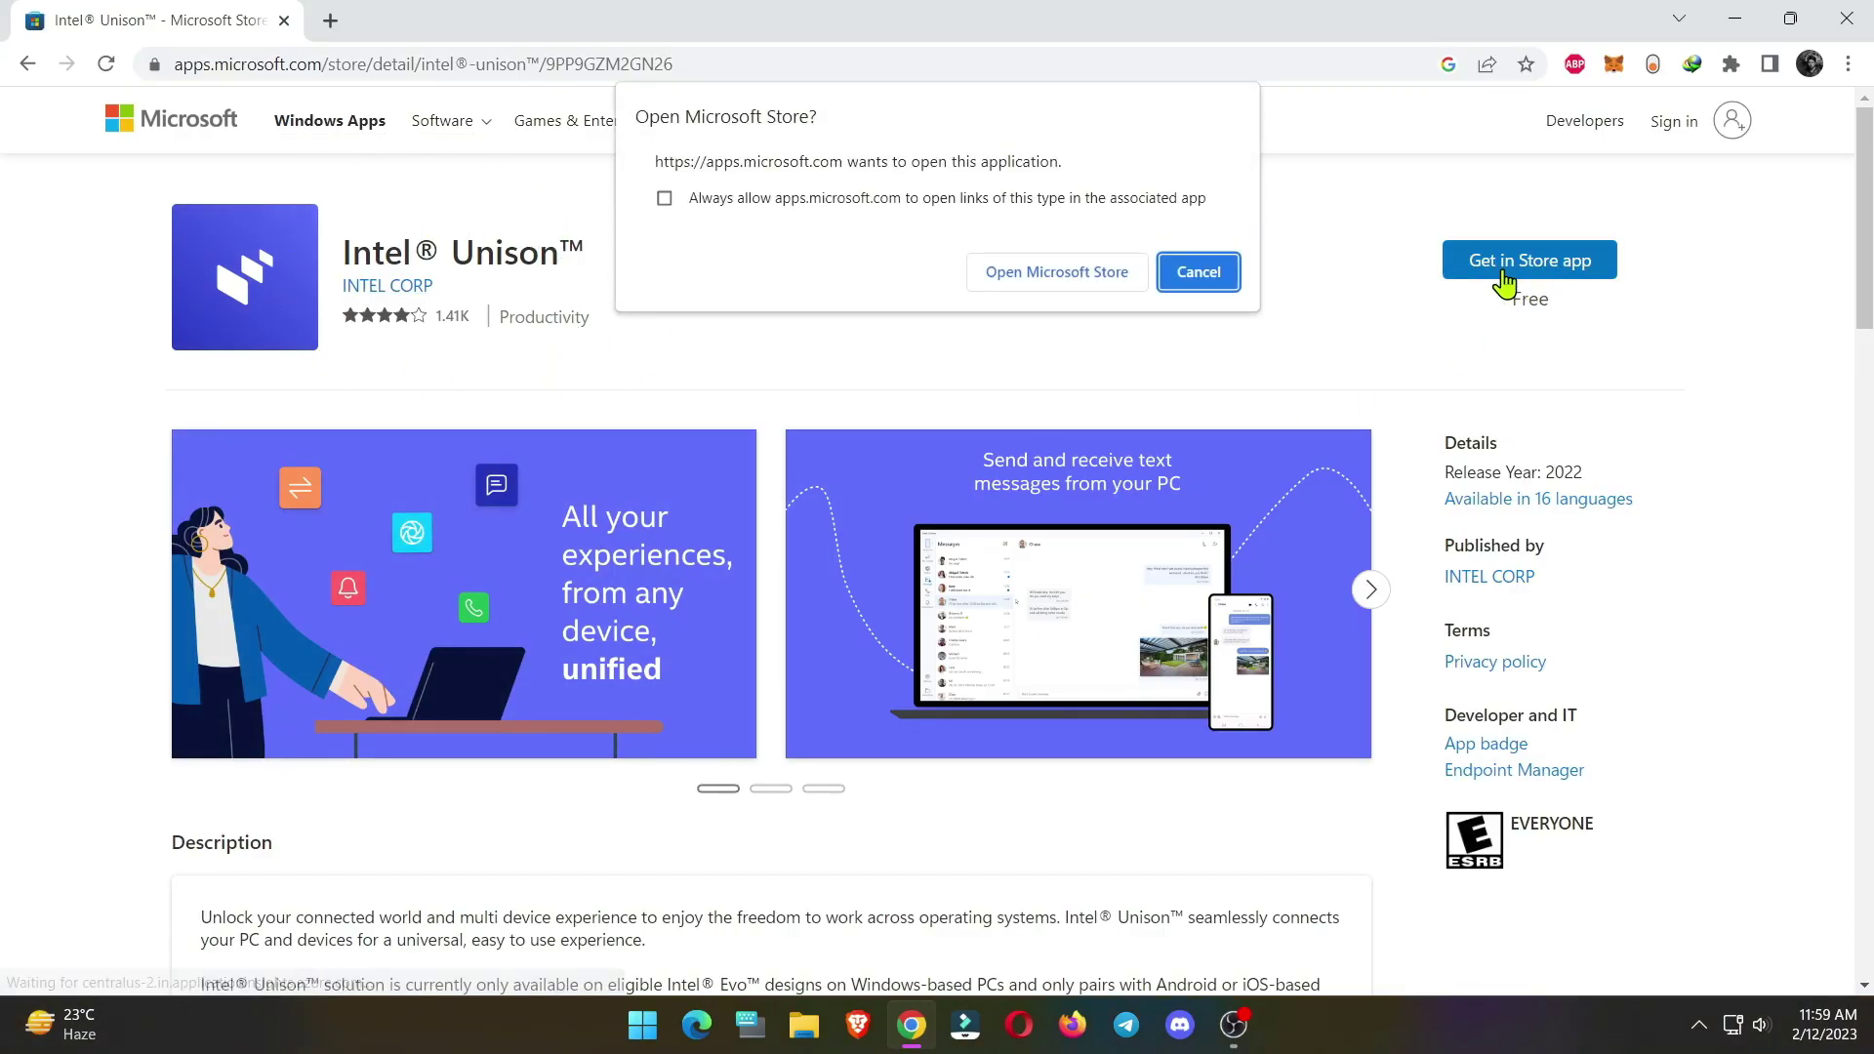
pyautogui.click(1082, 280)
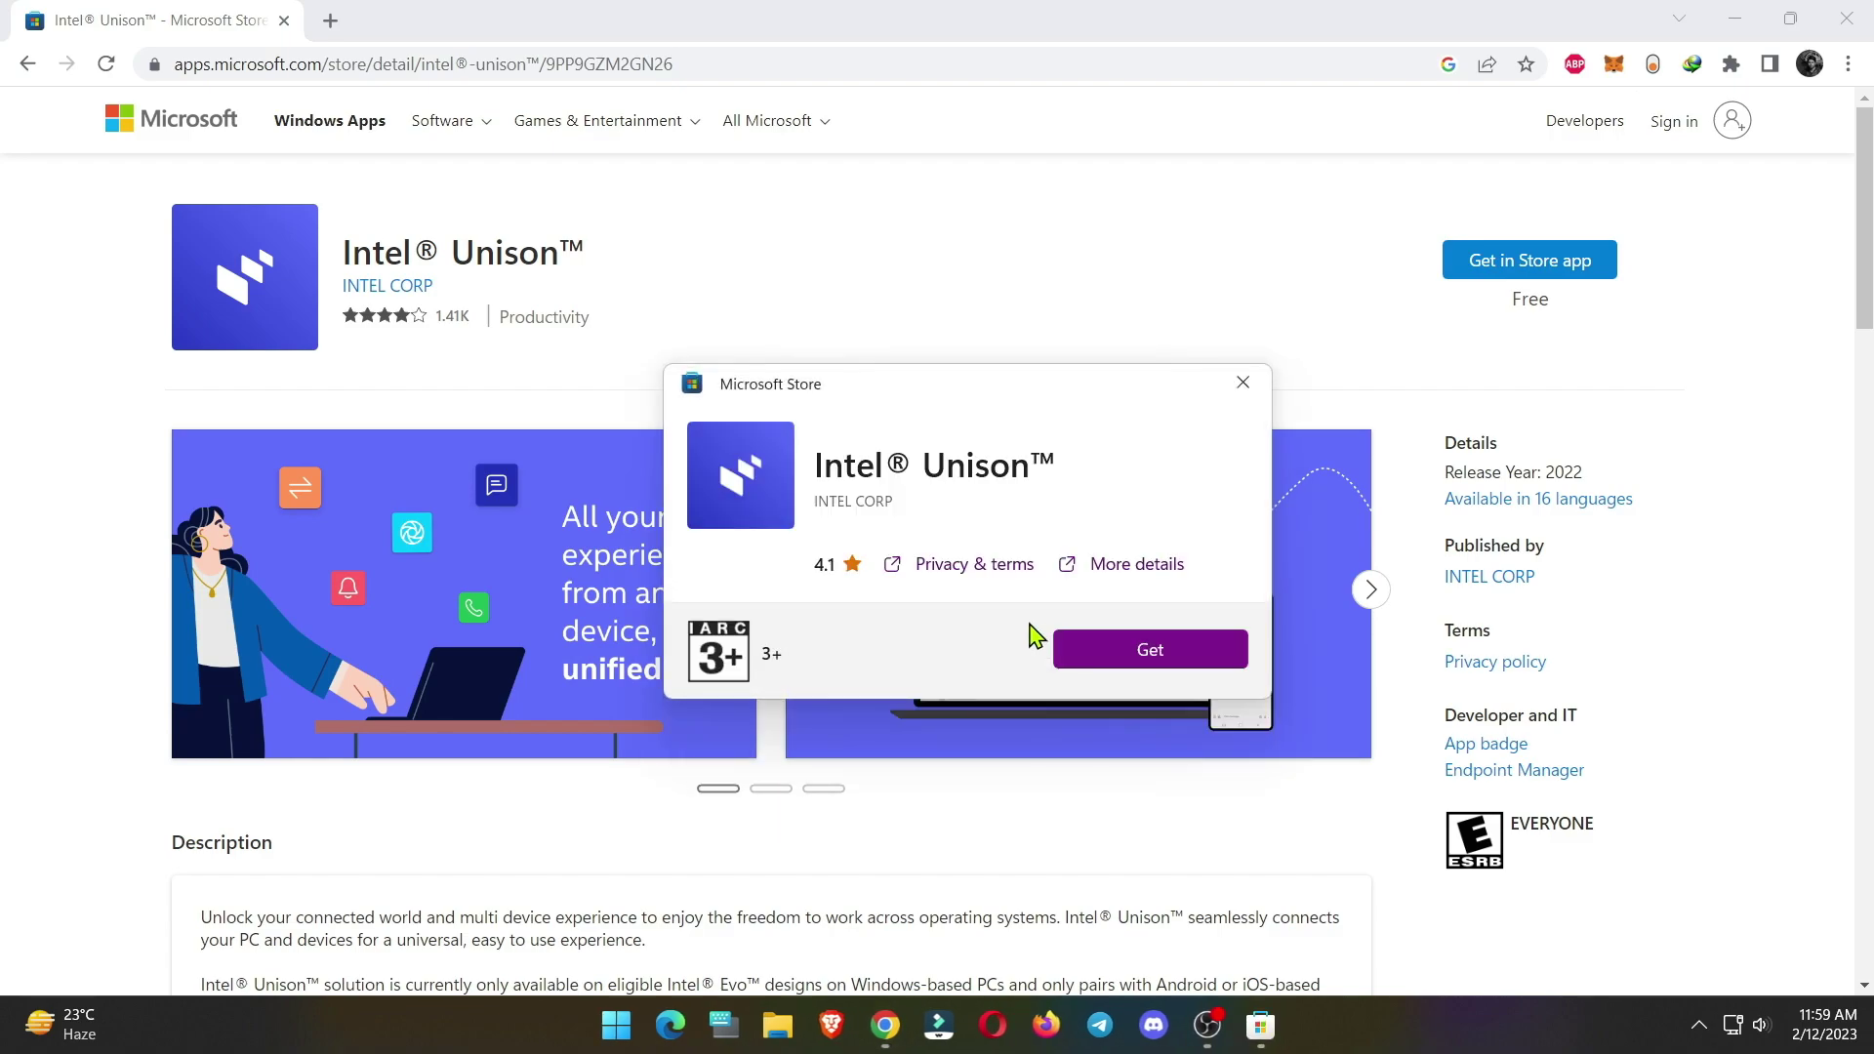
pyautogui.click(1081, 569)
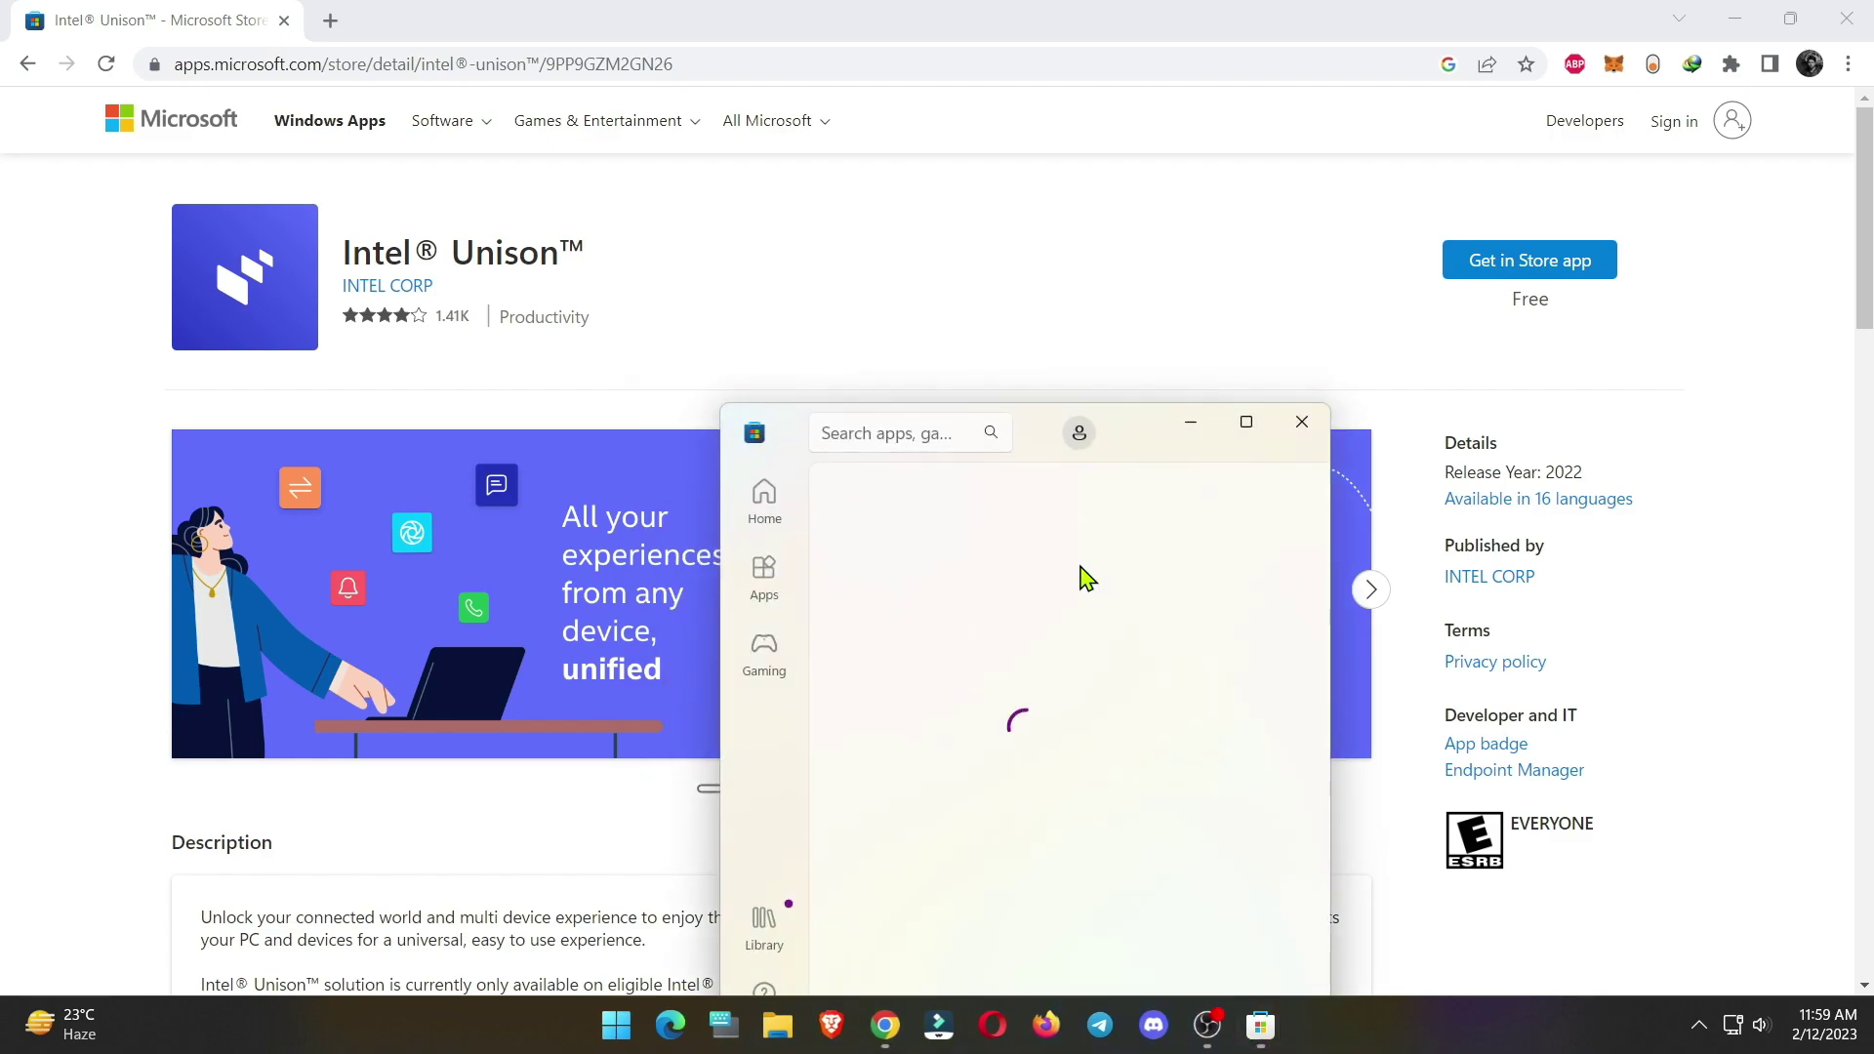
# Maximize the Microsoft Store window and start the Intel Unison download with Get.
pyautogui.click(1246, 422)
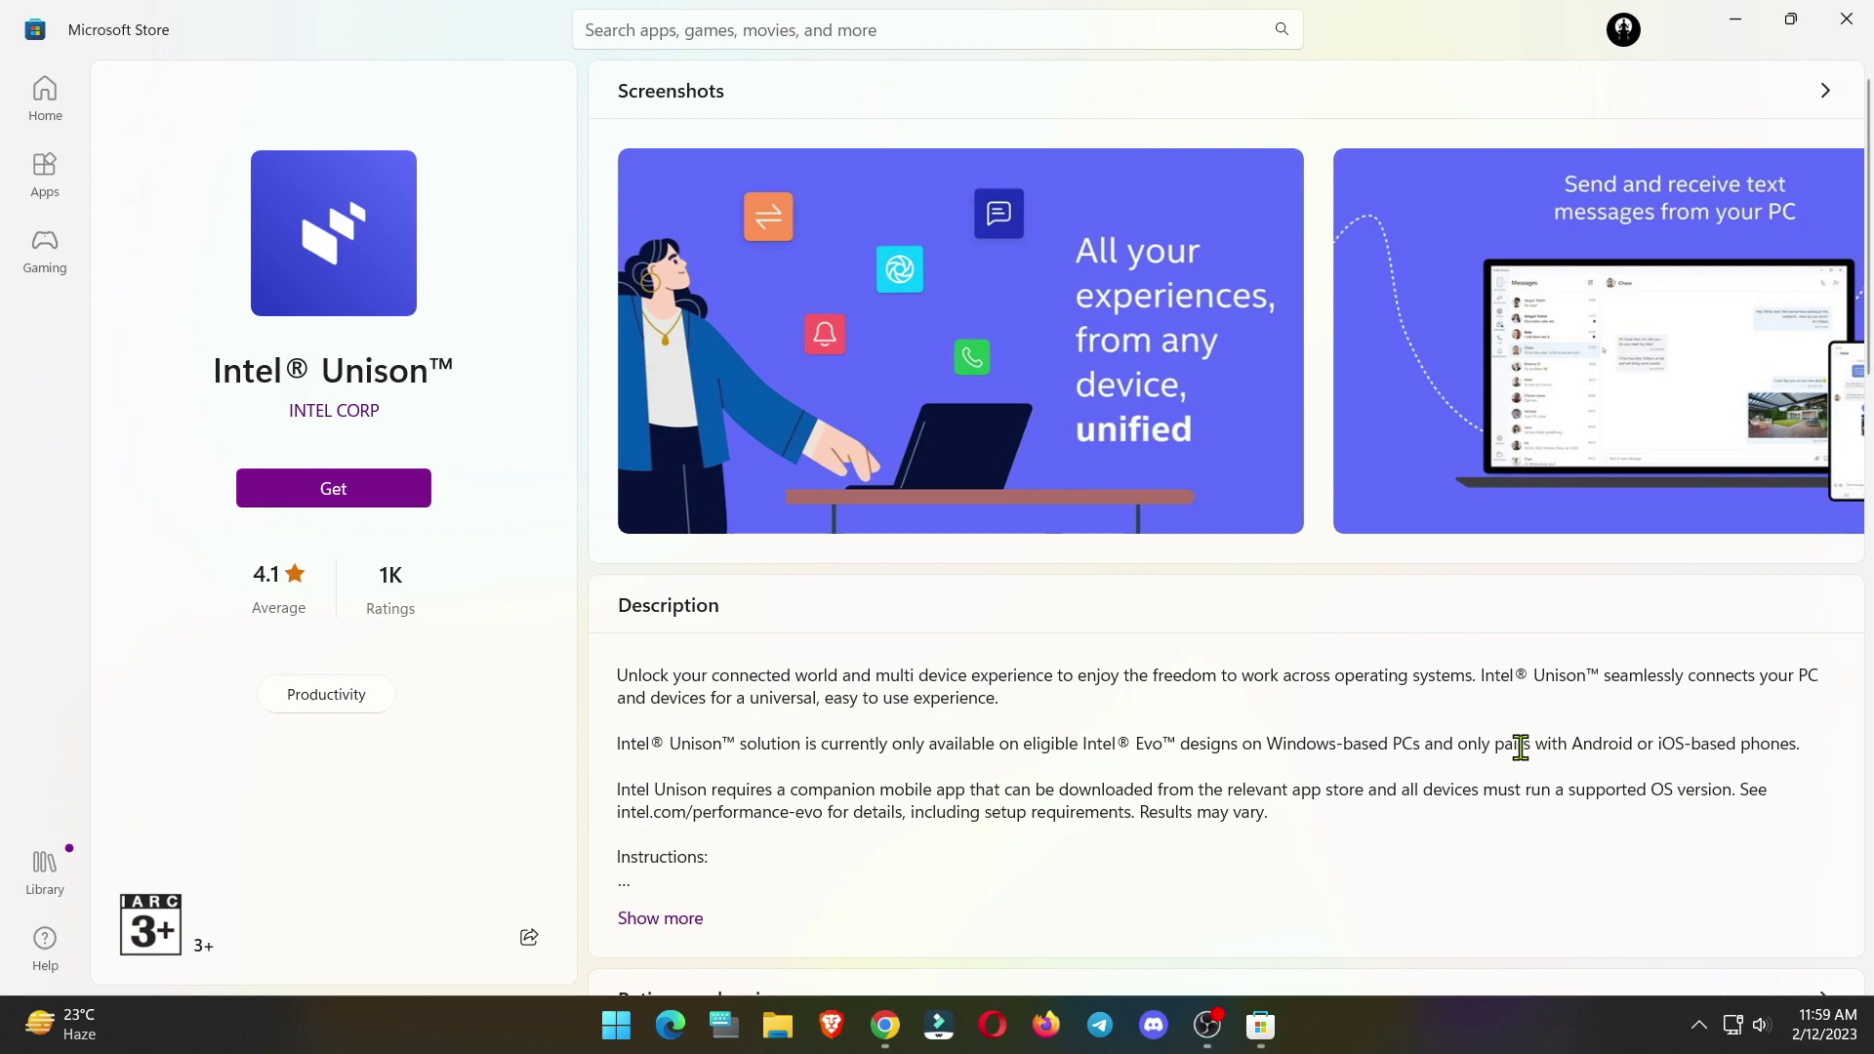
pyautogui.moveTo(1538, 747); pyautogui.dragTo(1816, 747)
pyautogui.click(1480, 767)
pyautogui.click(332, 488)
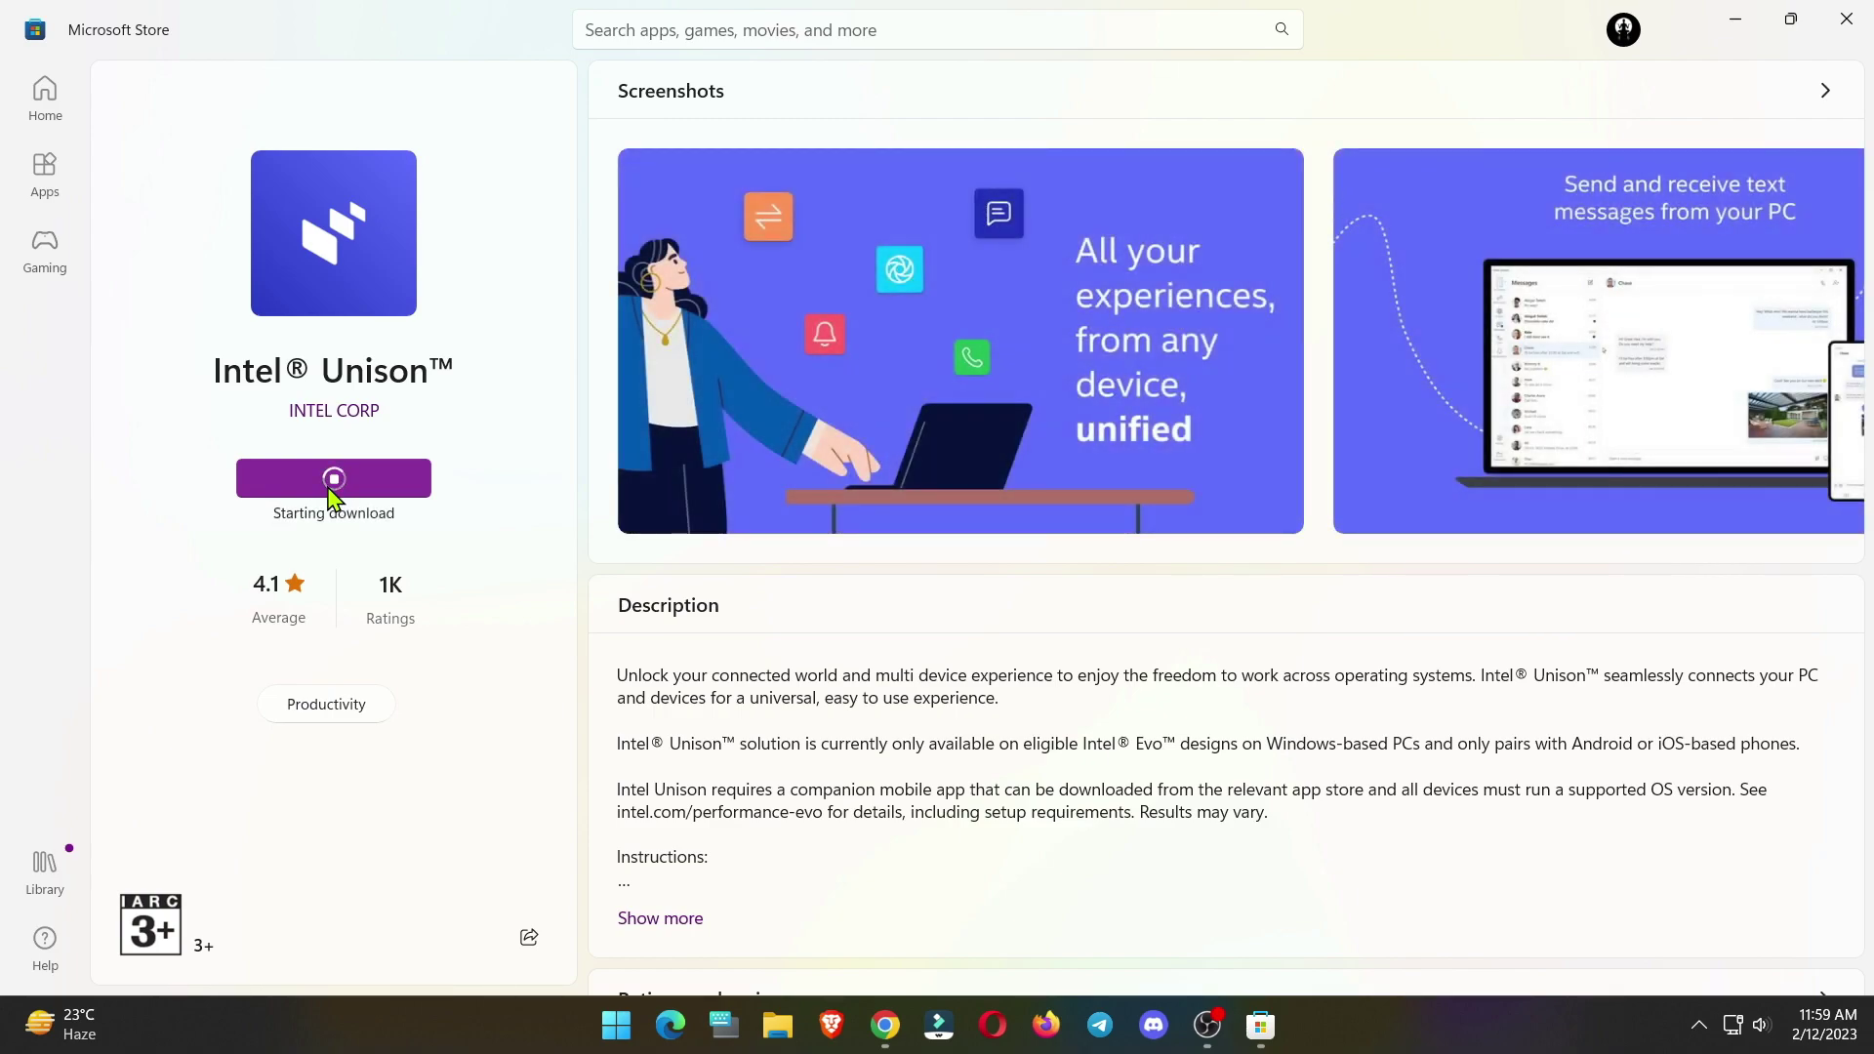
pyautogui.hscroll(3, 1267, 322)
# View the Intel Unison screenshots 3 through 6 full size and back, then close the viewer.
pyautogui.click(1267, 323)
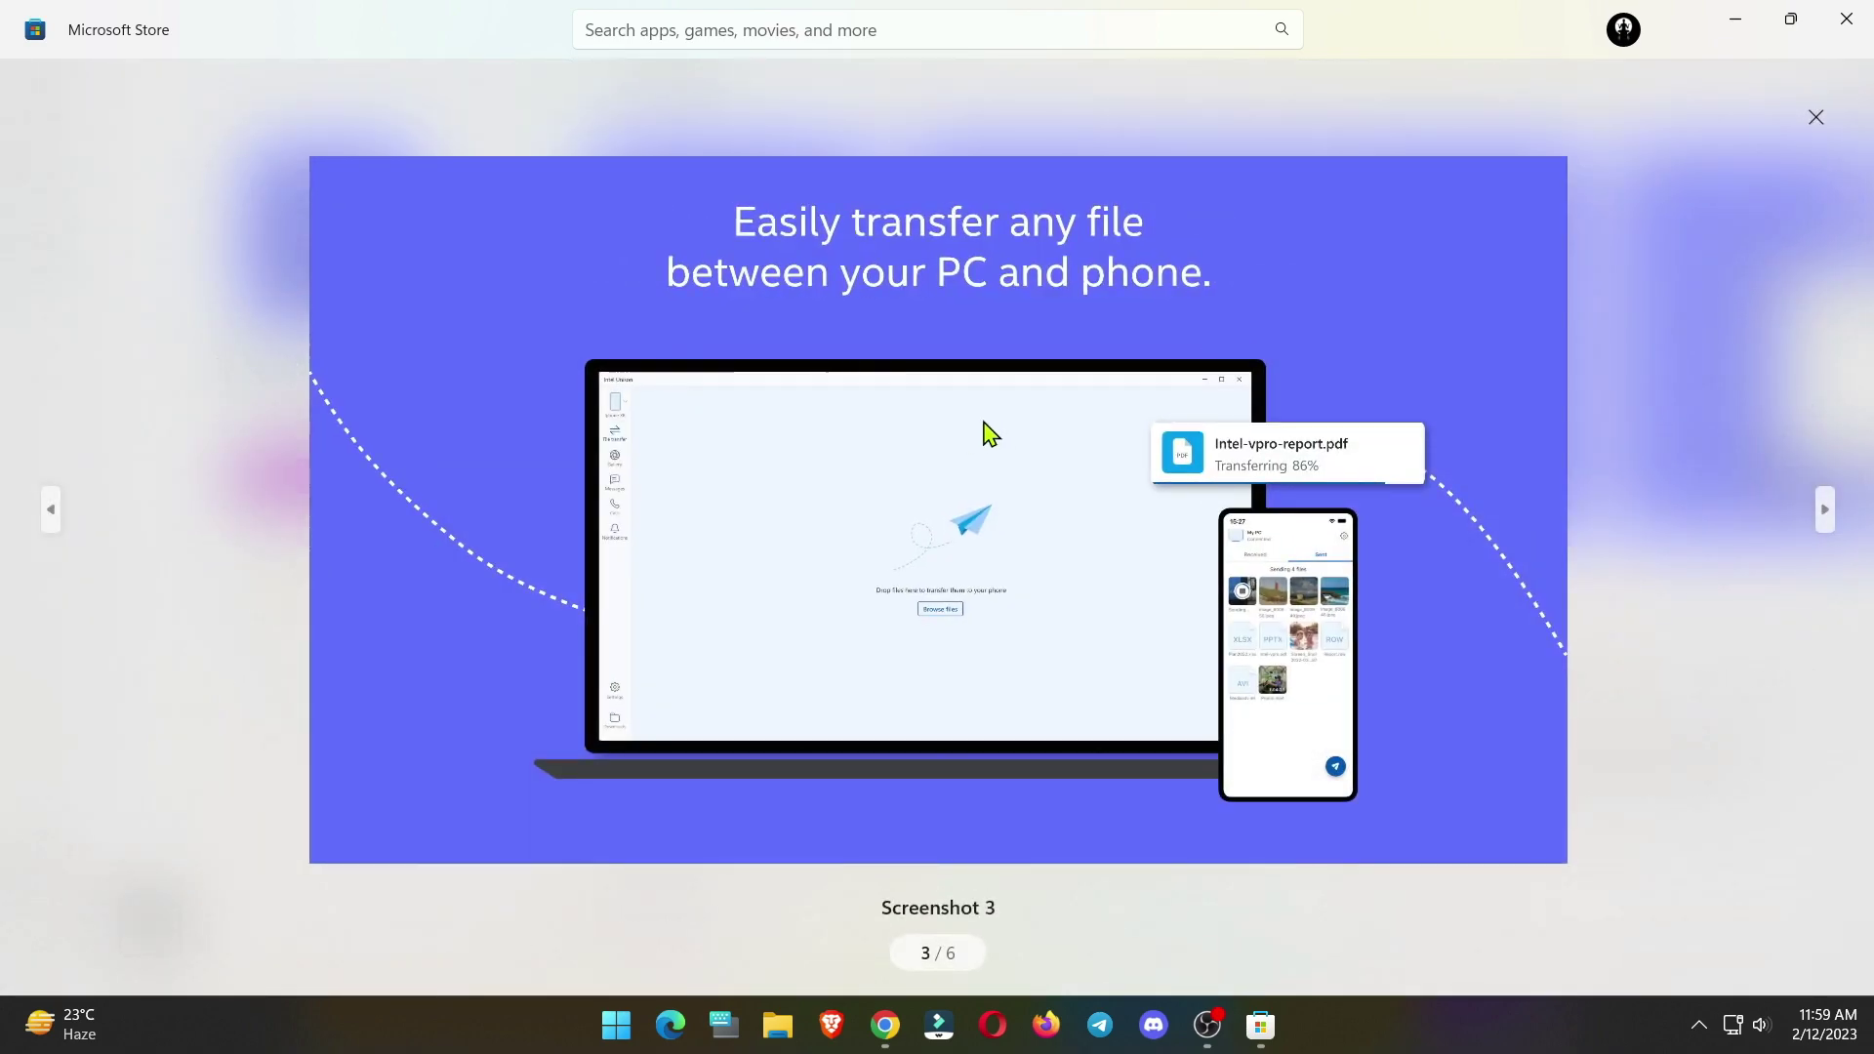
pyautogui.click(1840, 532)
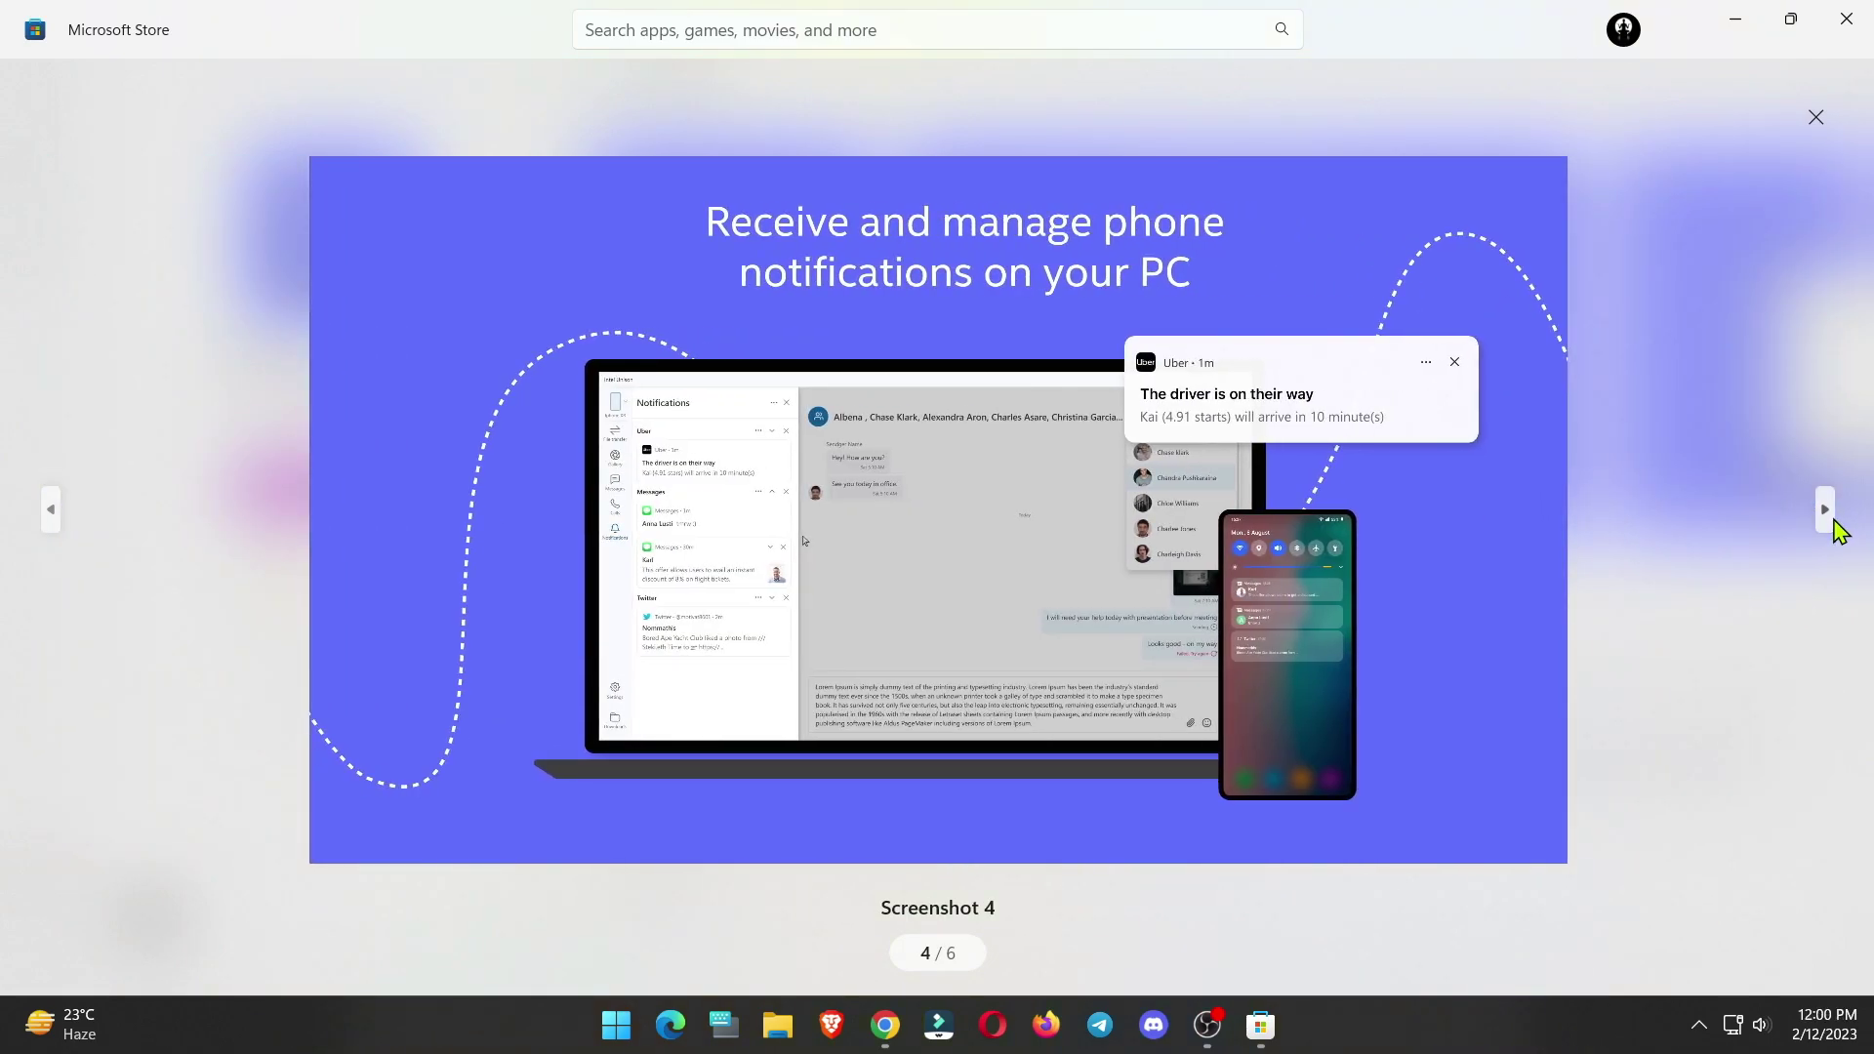
pyautogui.click(1839, 531)
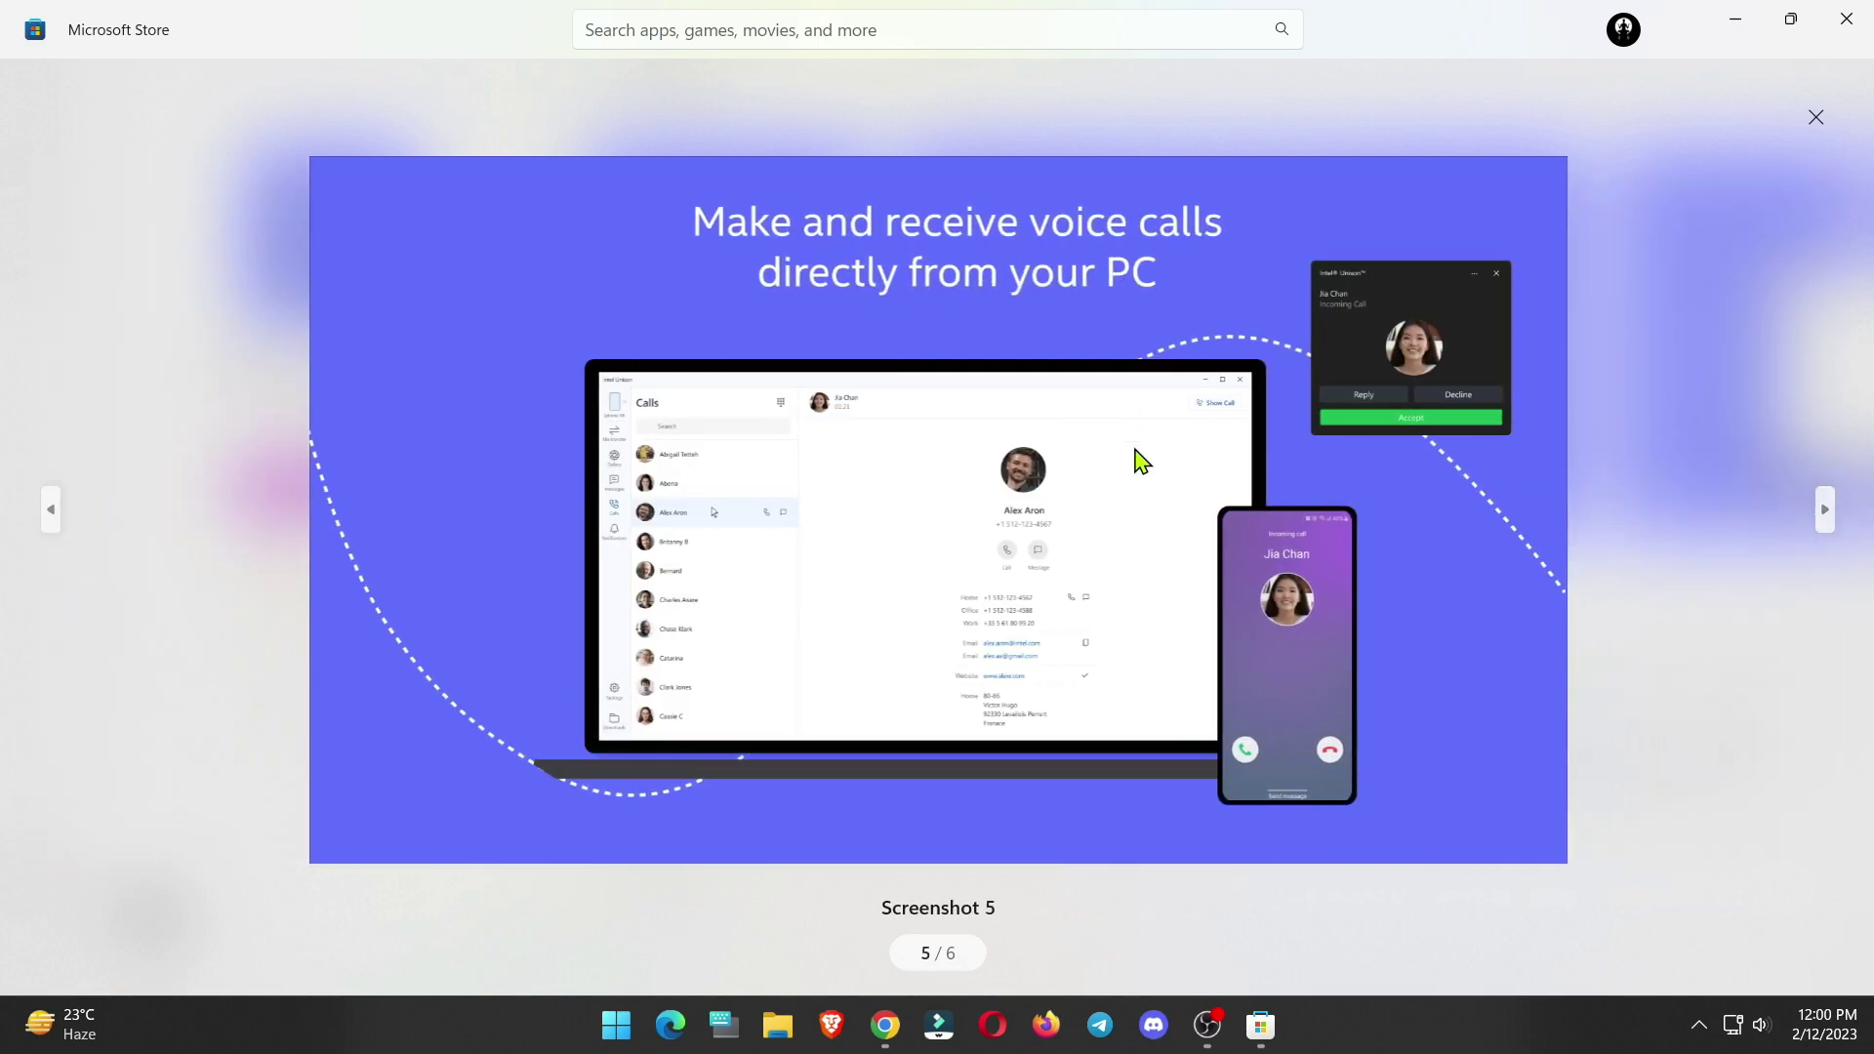
pyautogui.click(1840, 532)
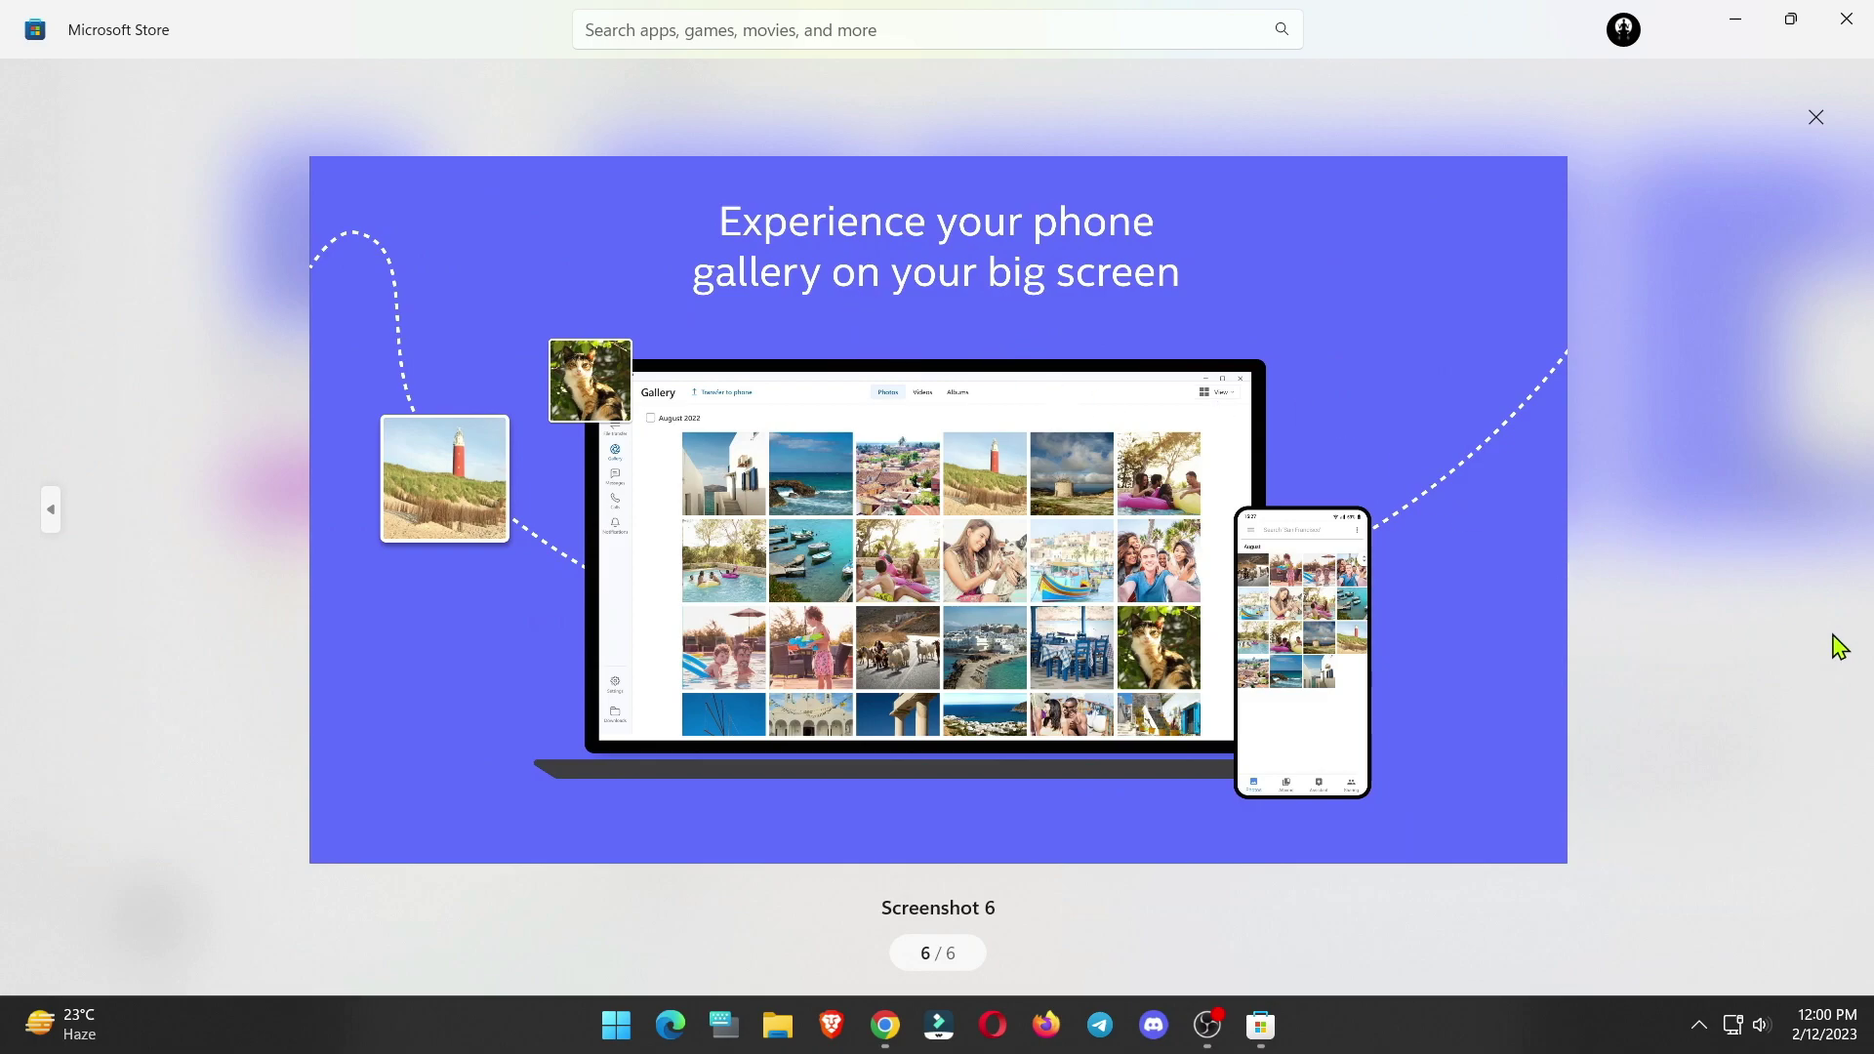
pyautogui.click(55, 516)
pyautogui.click(52, 514)
pyautogui.click(50, 512)
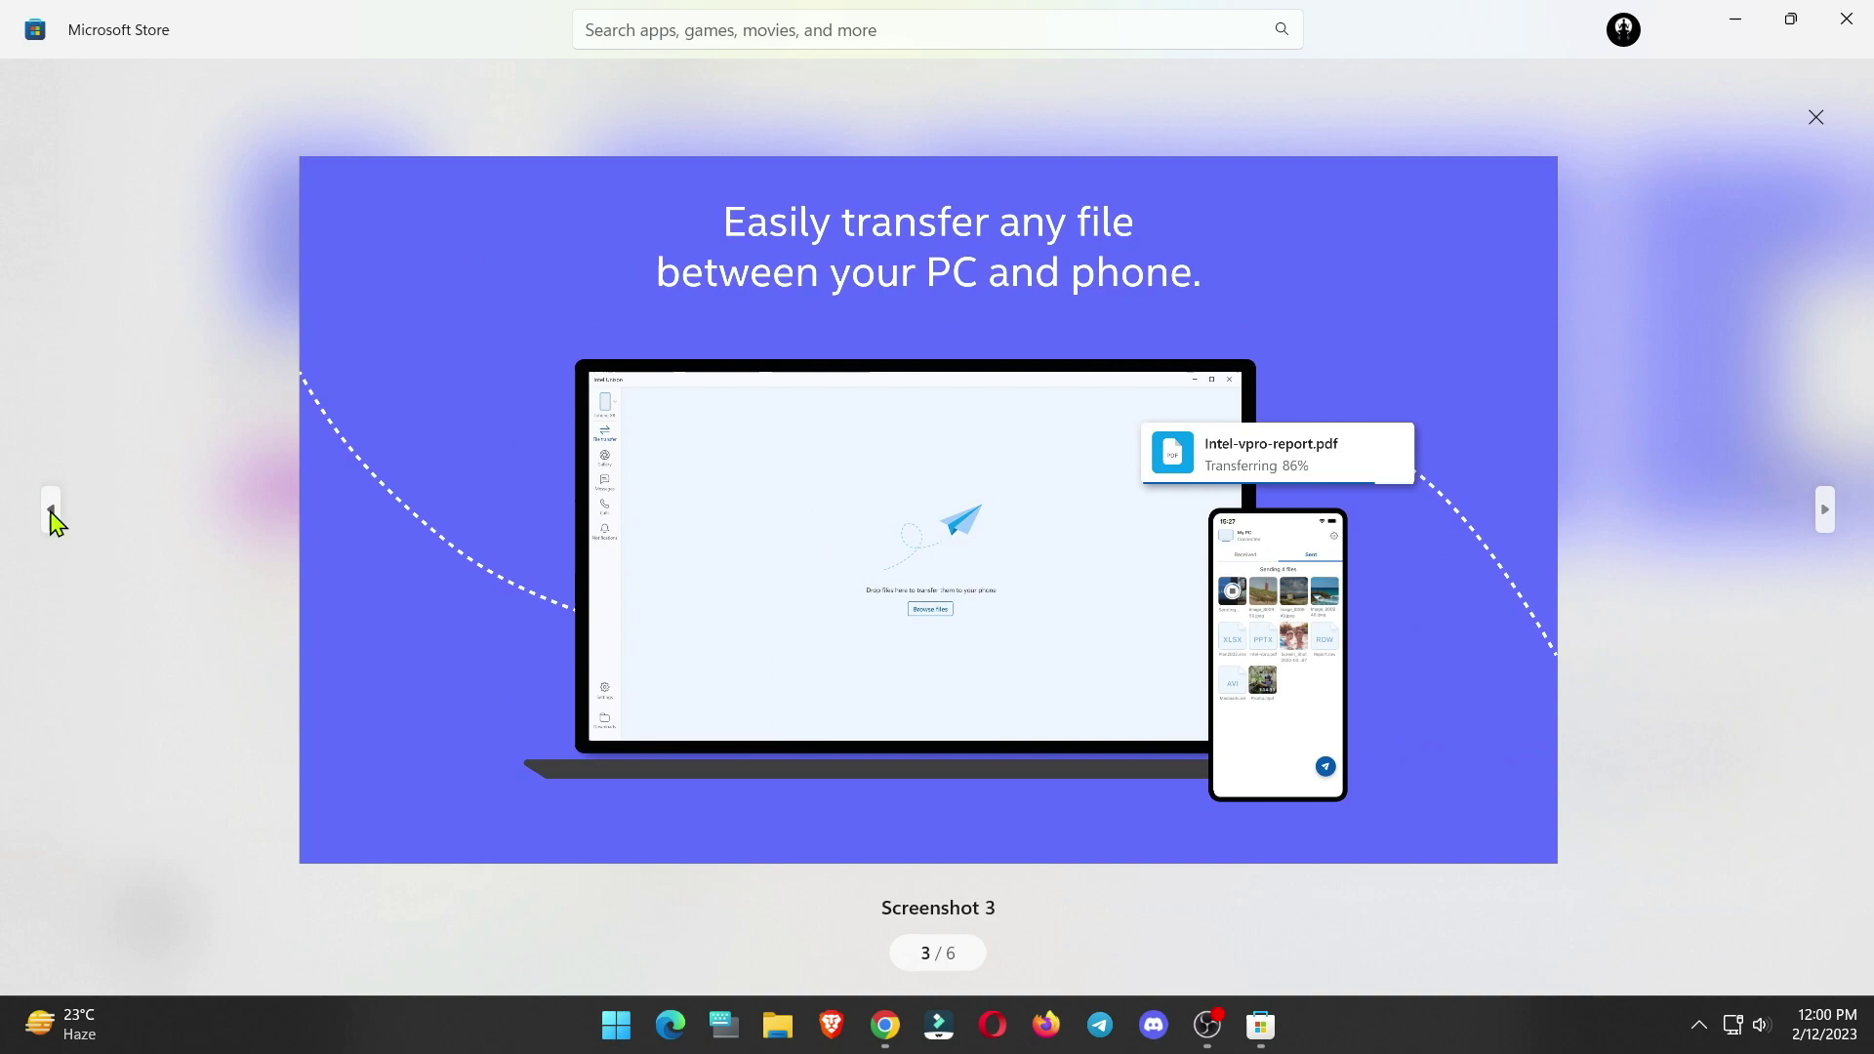
pyautogui.press('Escape')
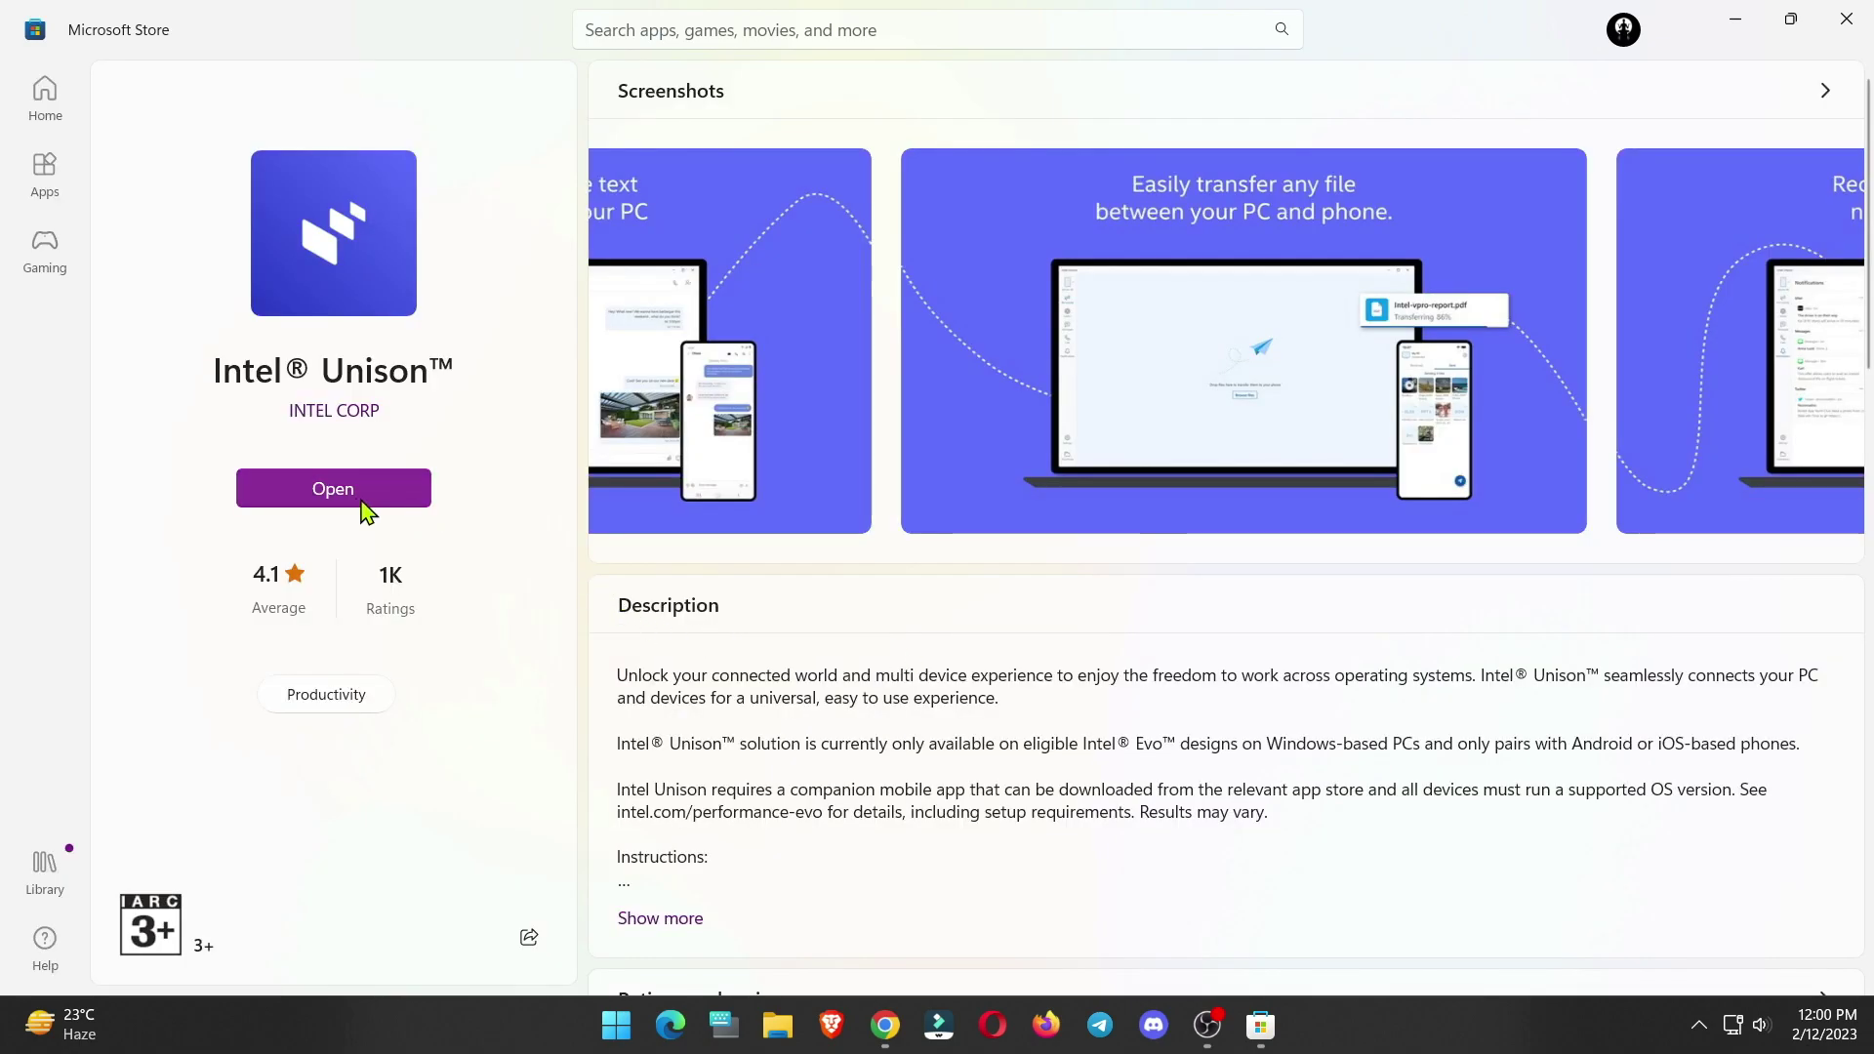
# Launch Intel Unison full screen, close Store and browser, accept the terms and allow crash-data sharing.
pyautogui.click(367, 498)
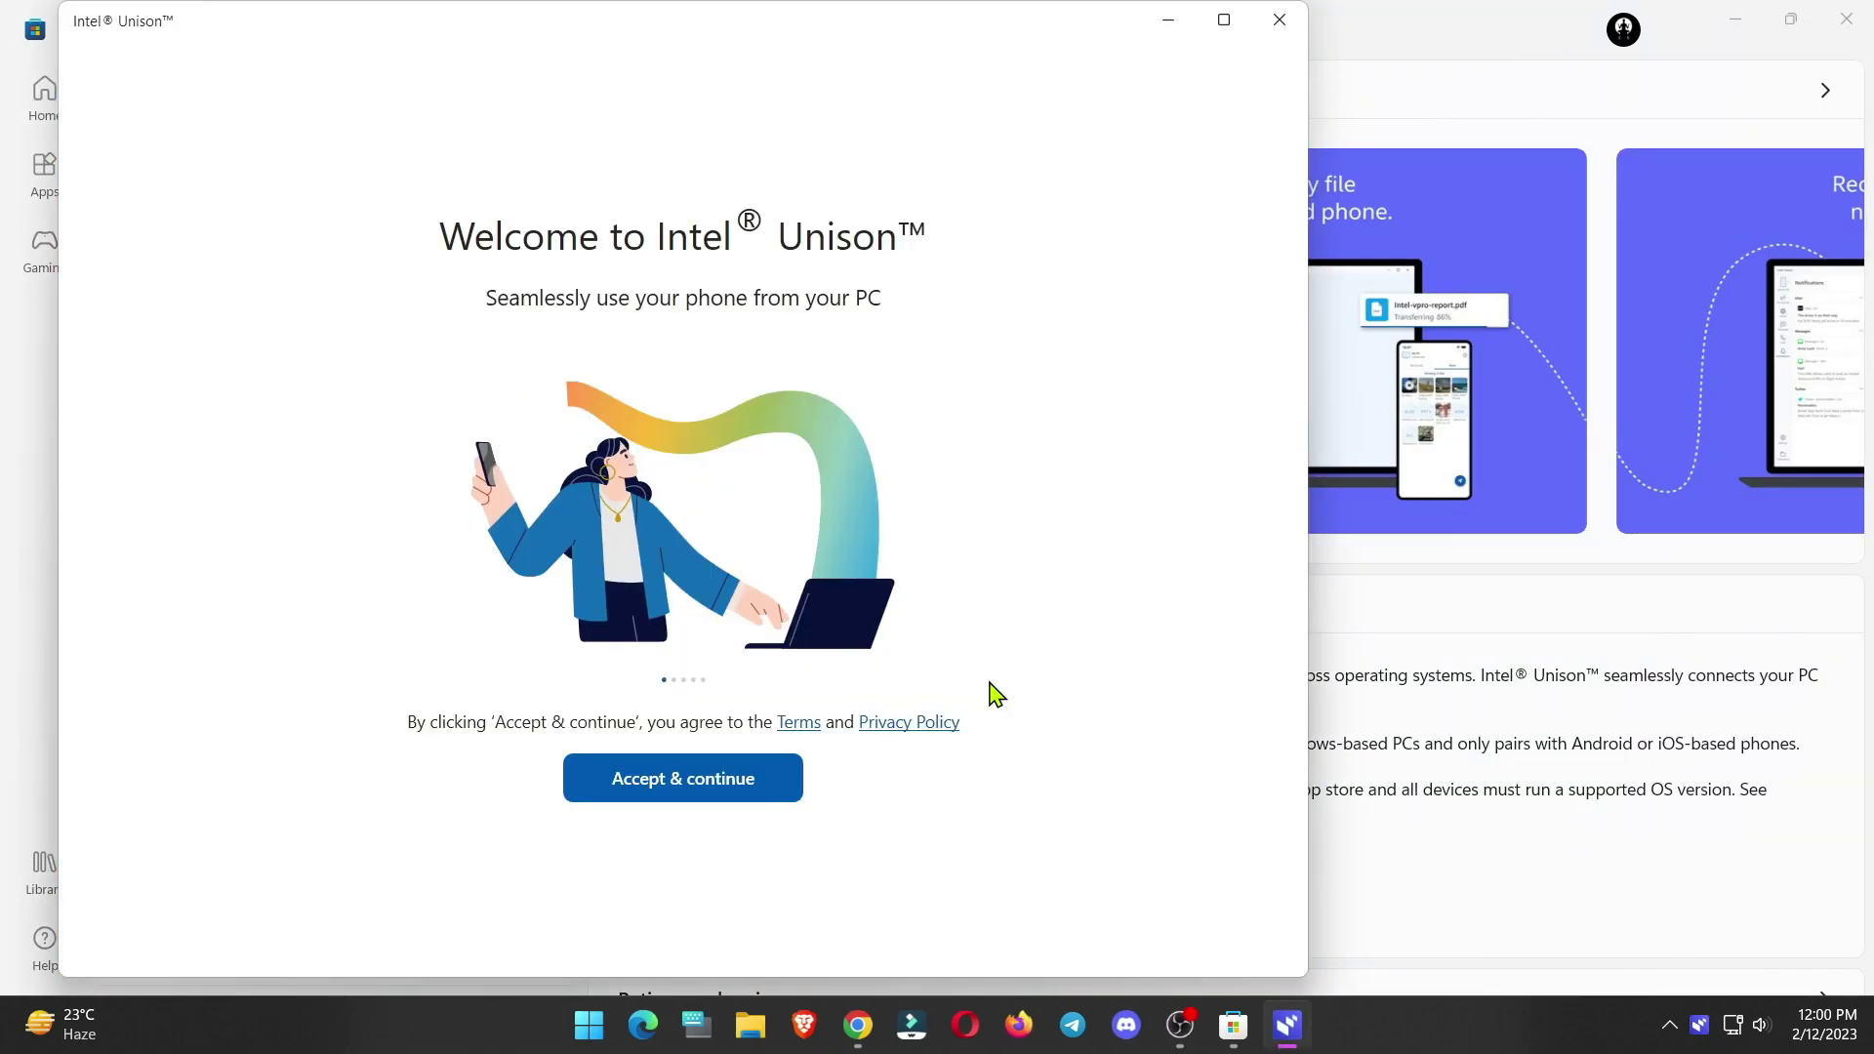
pyautogui.click(1846, 19)
pyautogui.click(1861, 19)
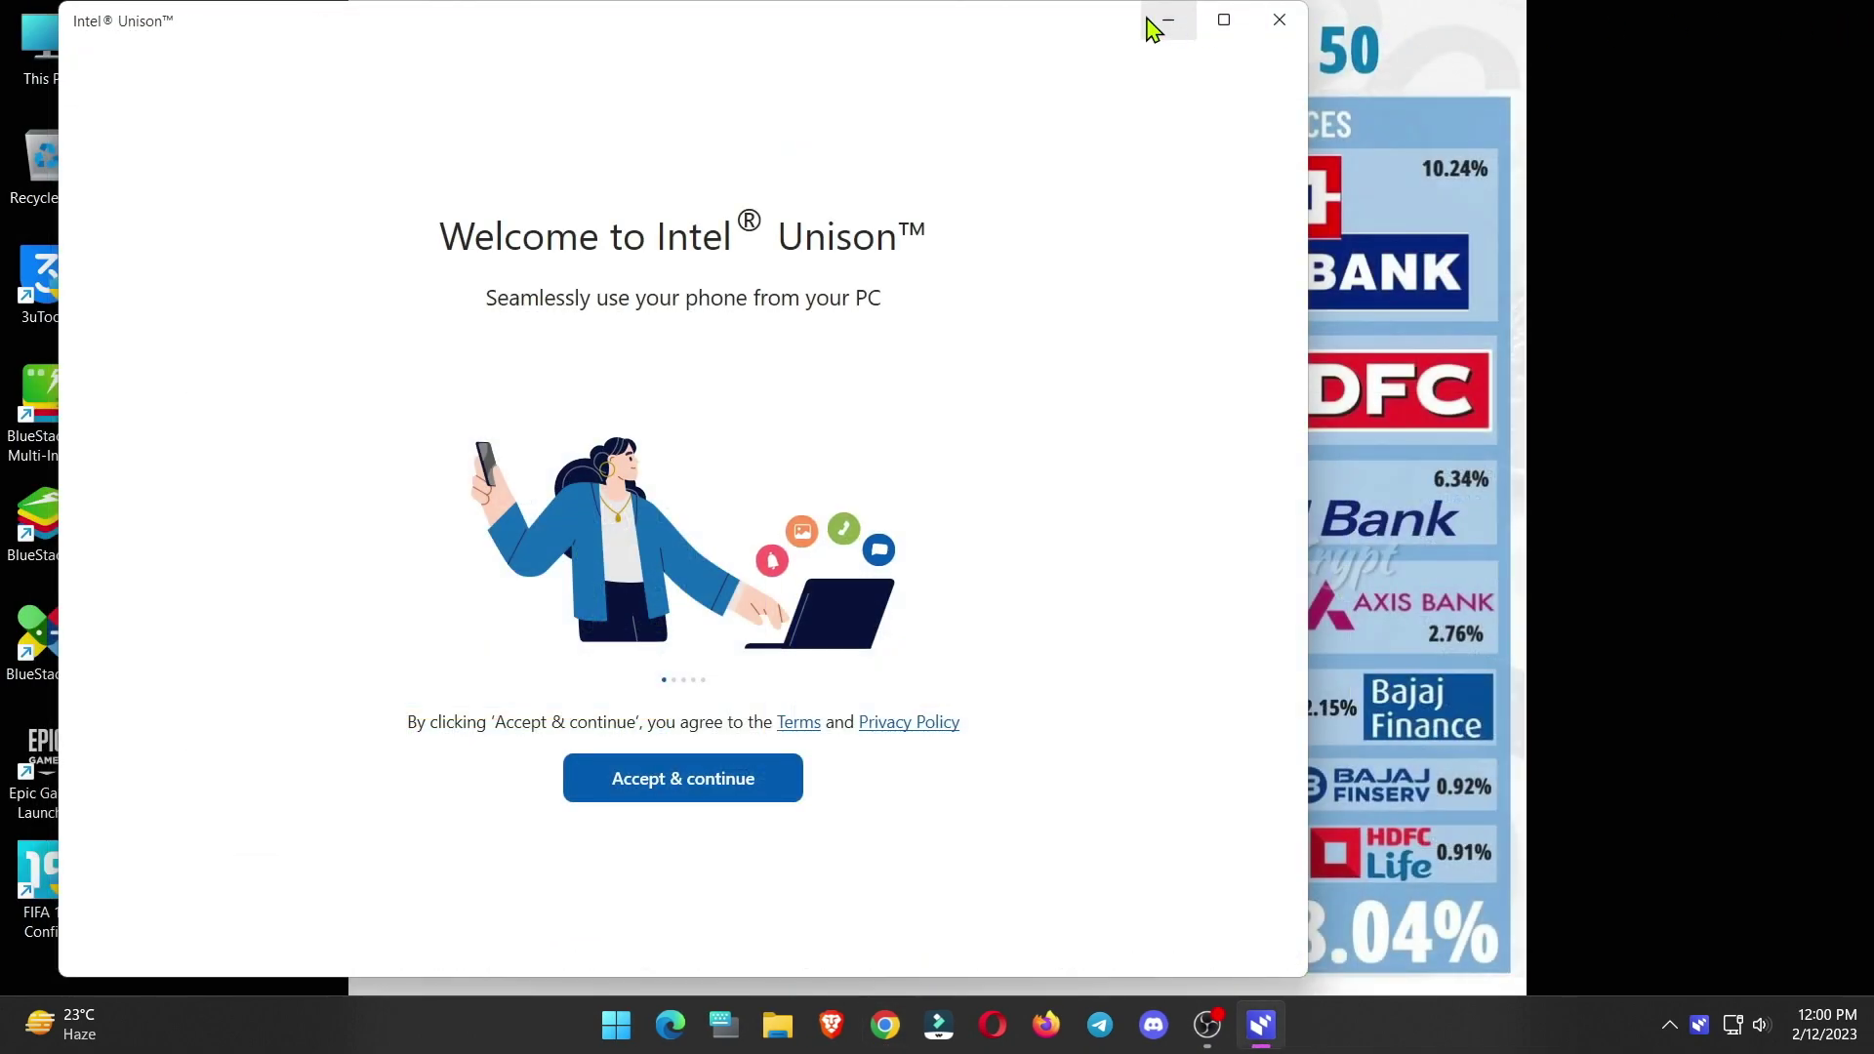
pyautogui.click(1224, 20)
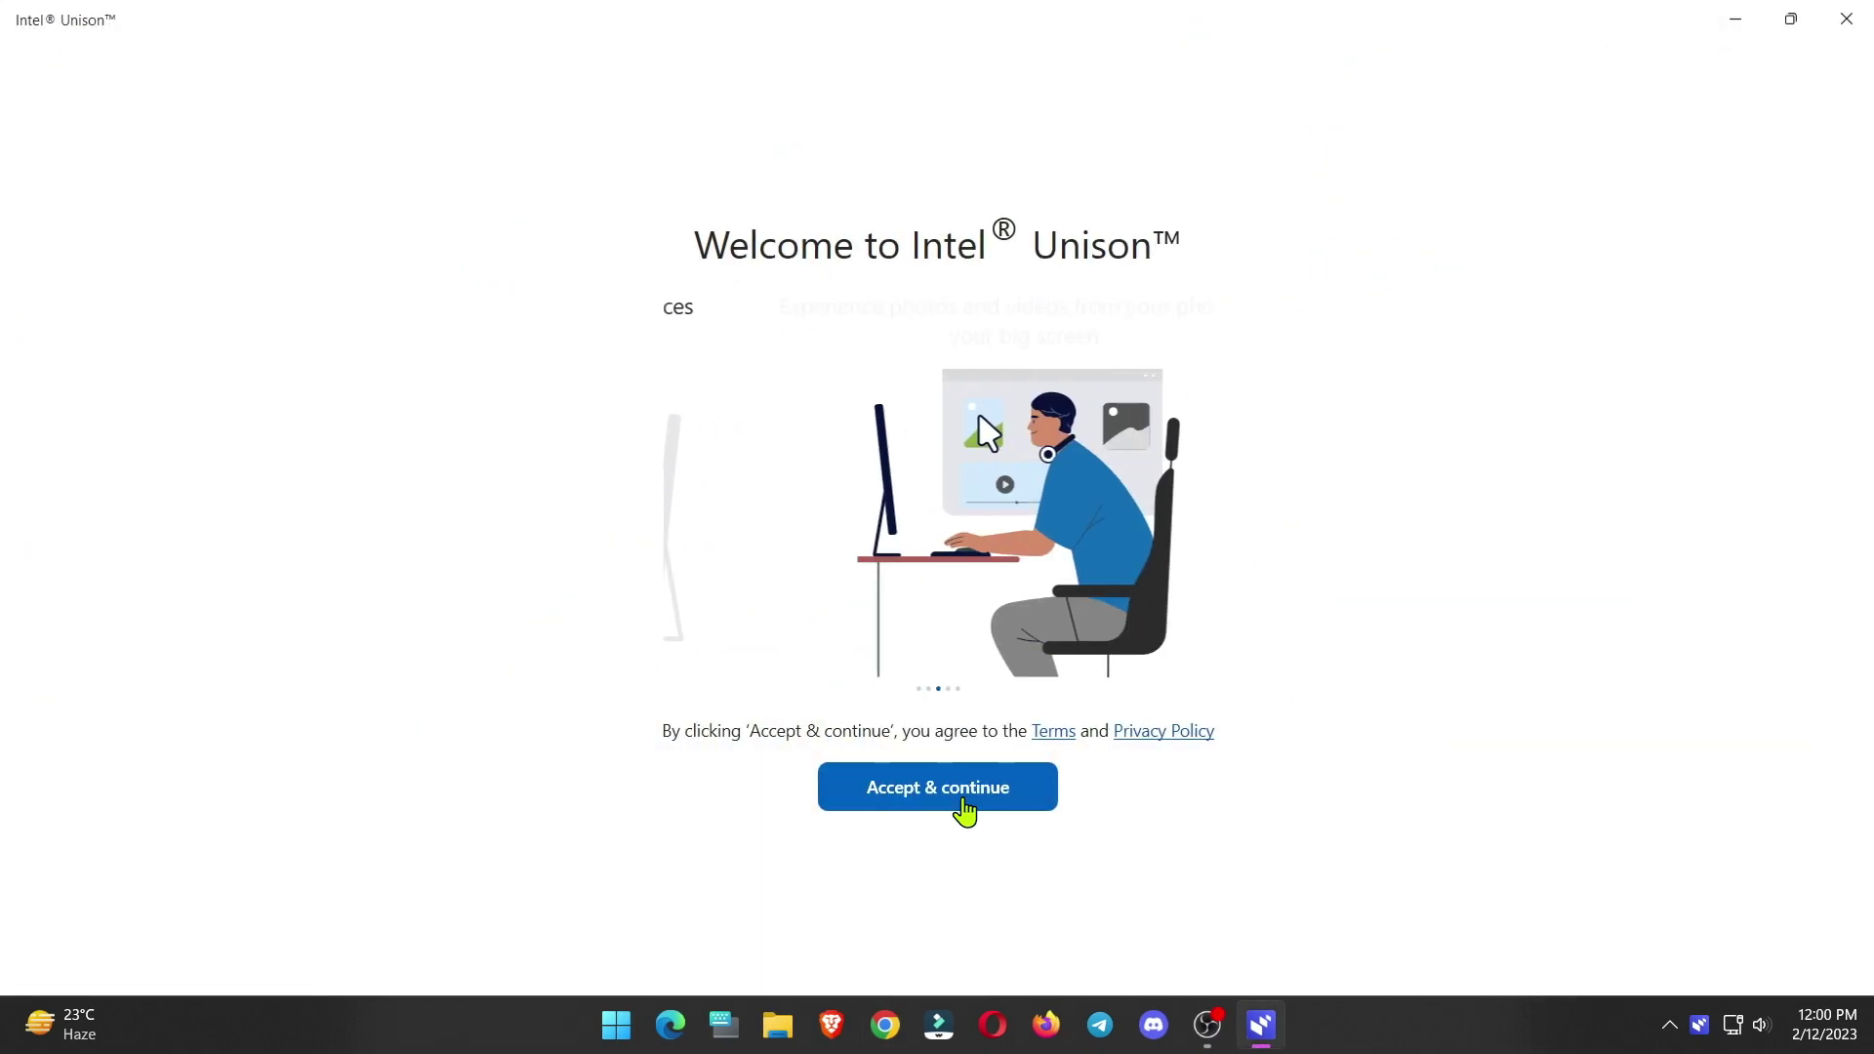
pyautogui.click(963, 803)
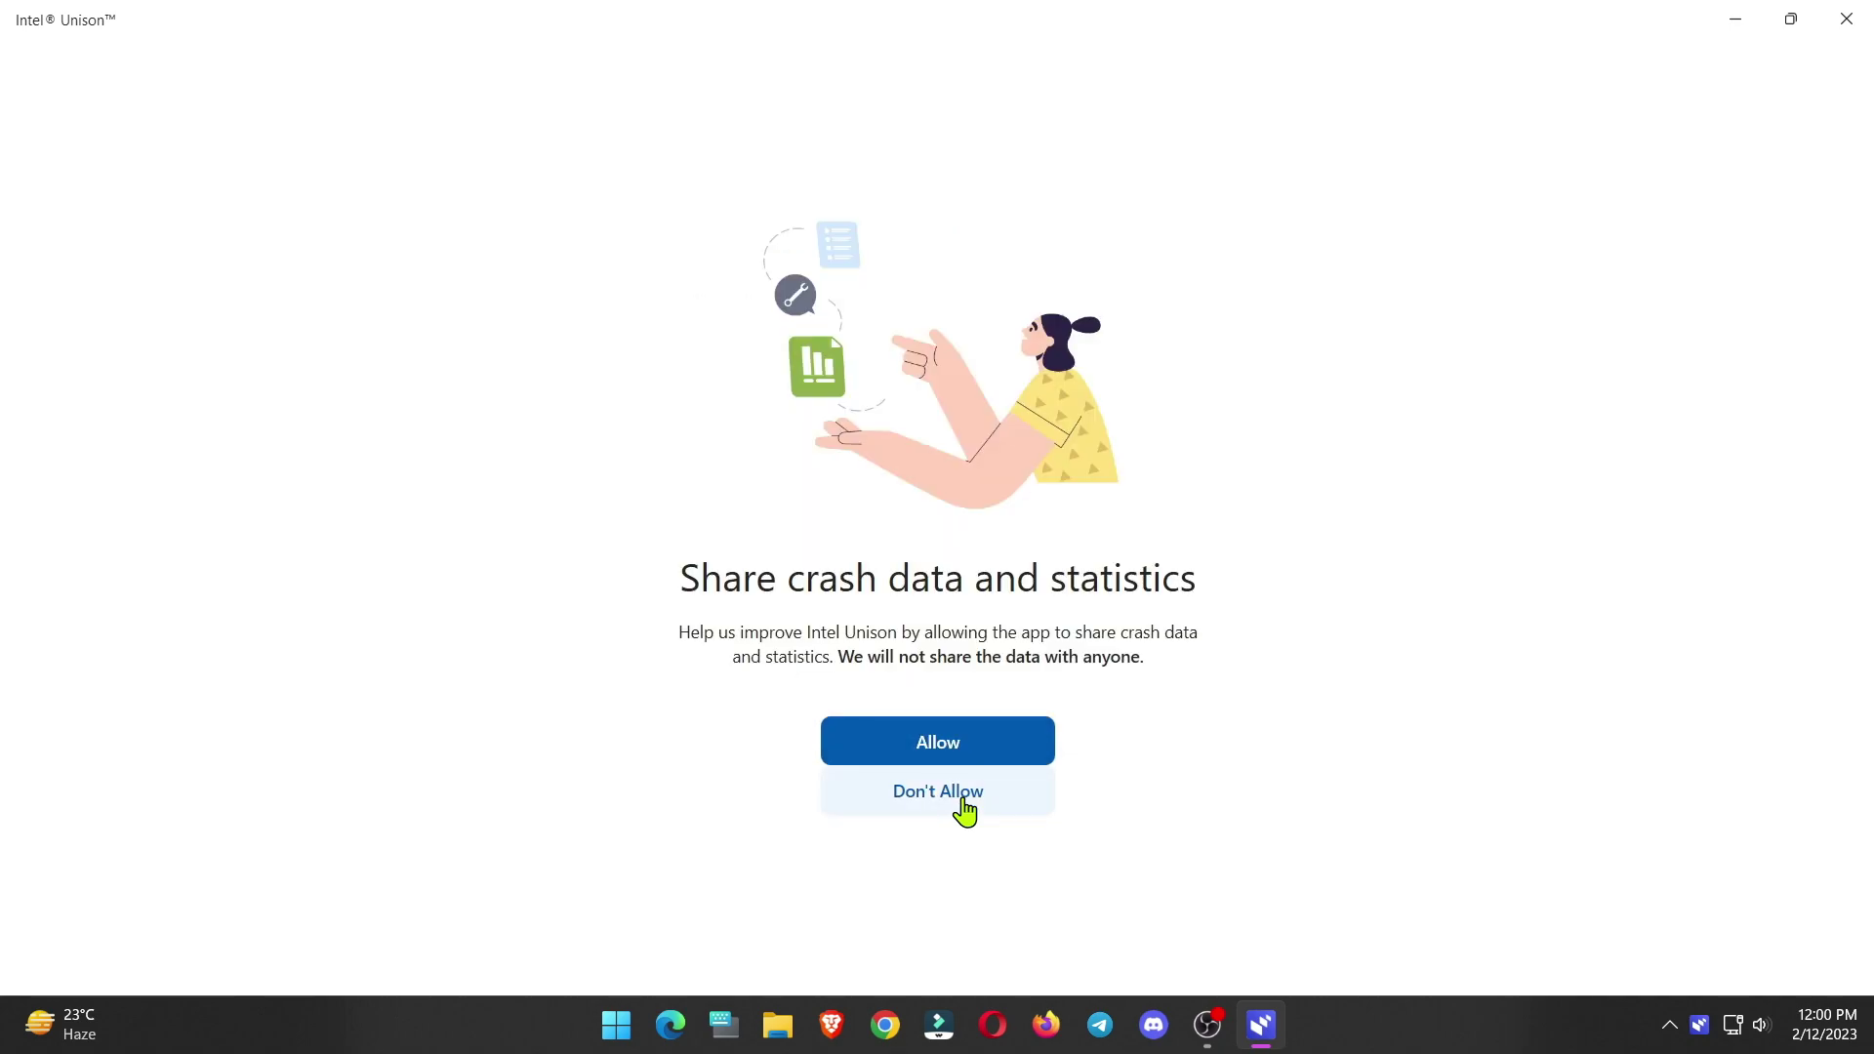
pyautogui.click(992, 750)
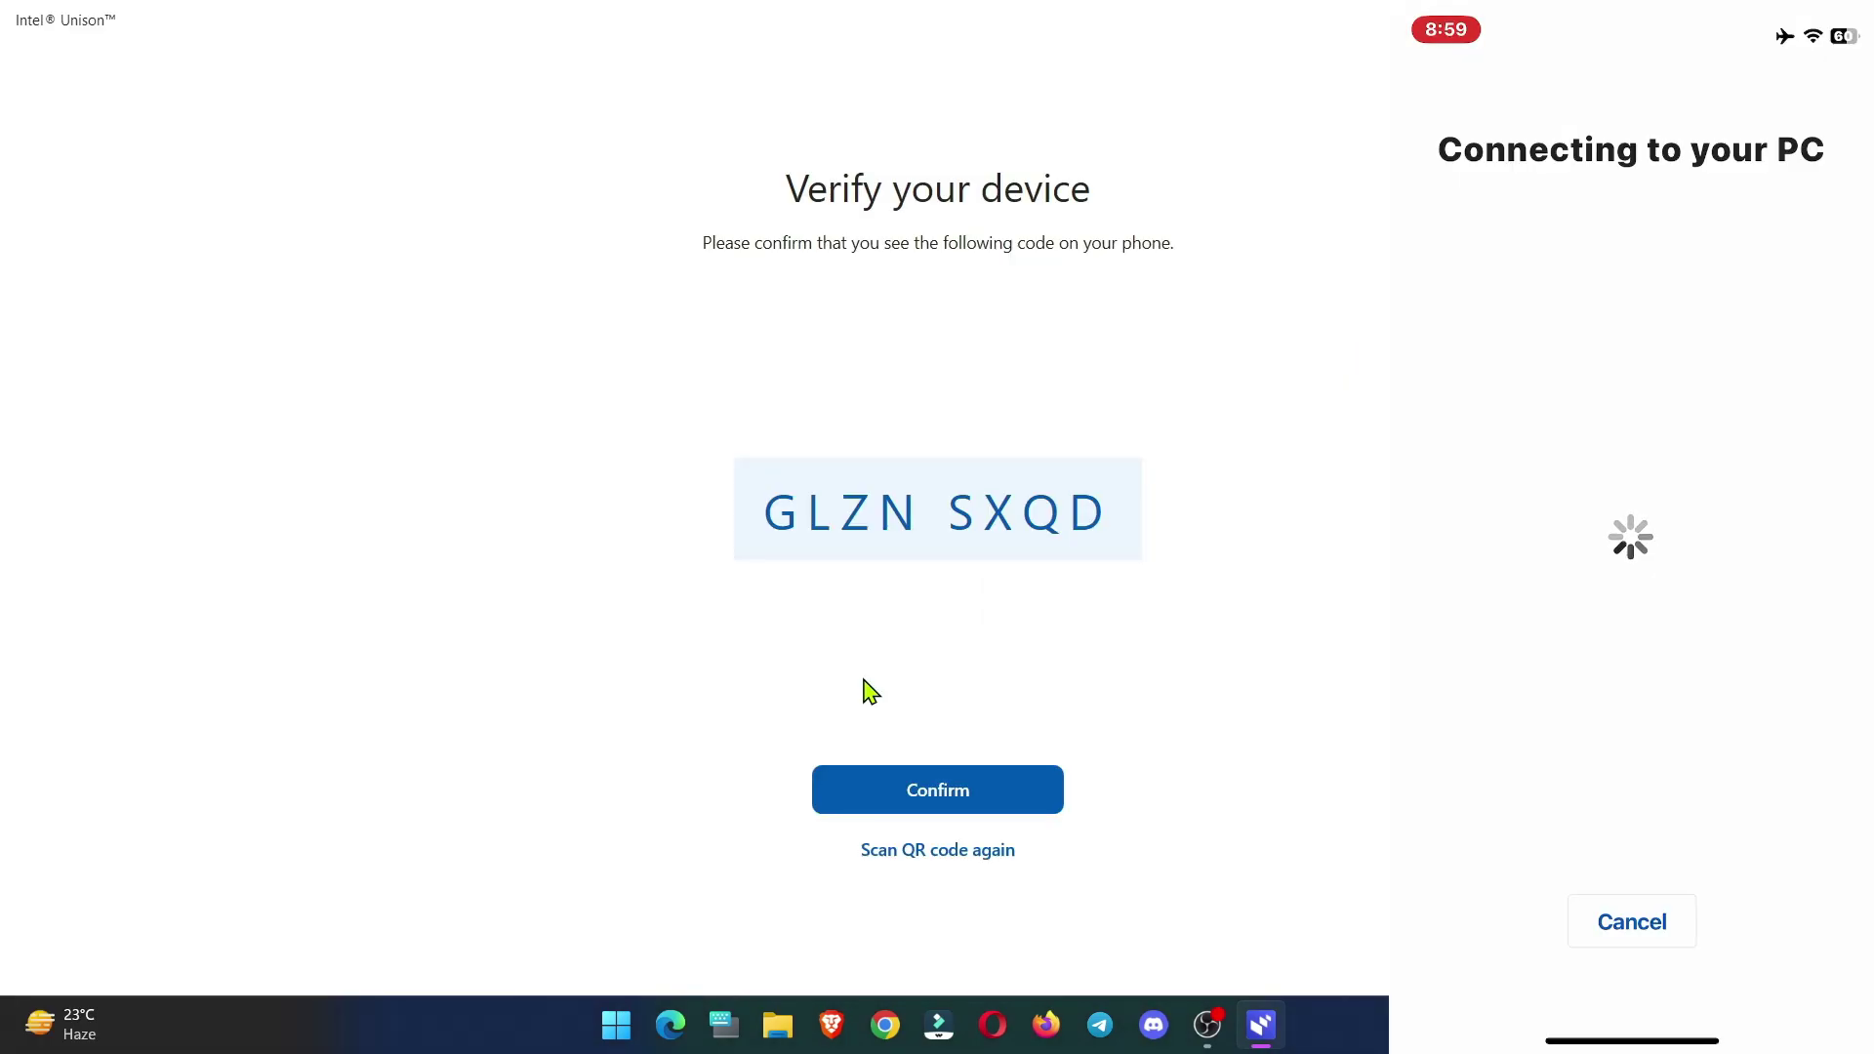
# Confirm the pairing code on the Verify your device screen to link the iPhone.
pyautogui.click(976, 809)
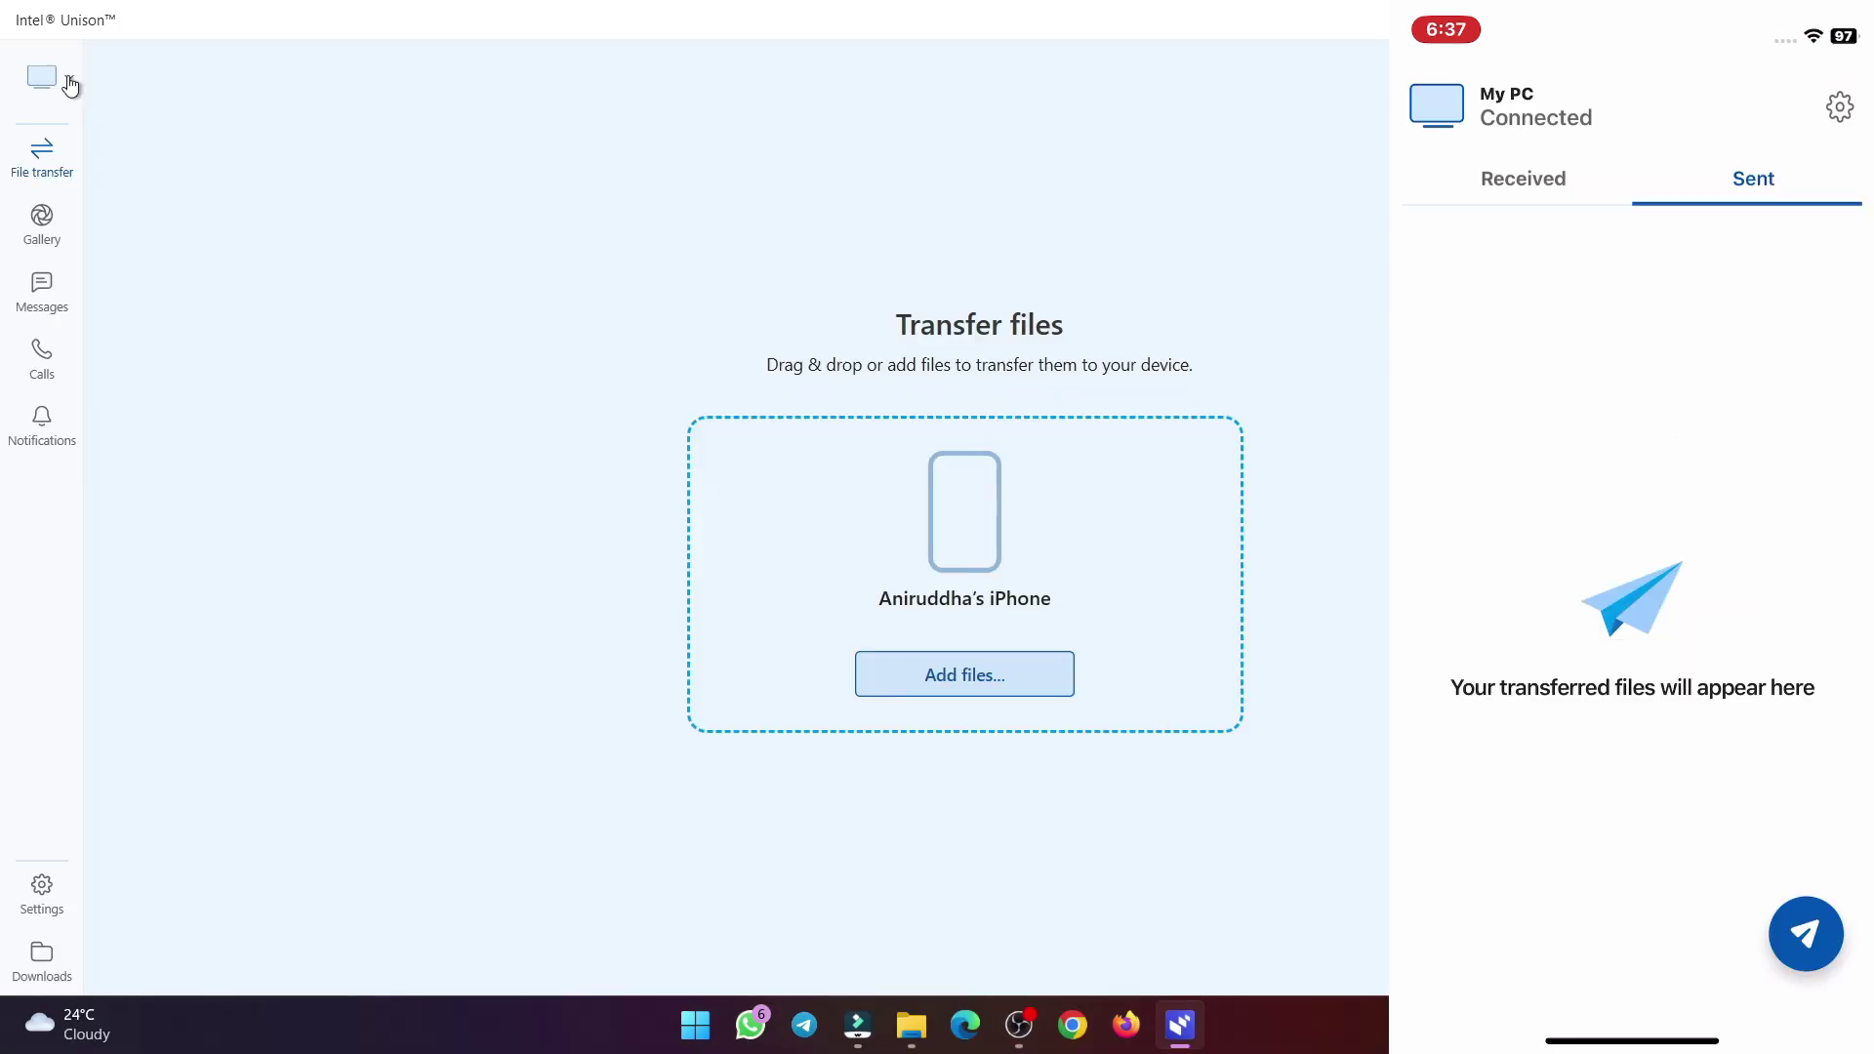
# Check the paired devices list, then open the iPhone's Gallery in the sidebar.
pyautogui.click(69, 82)
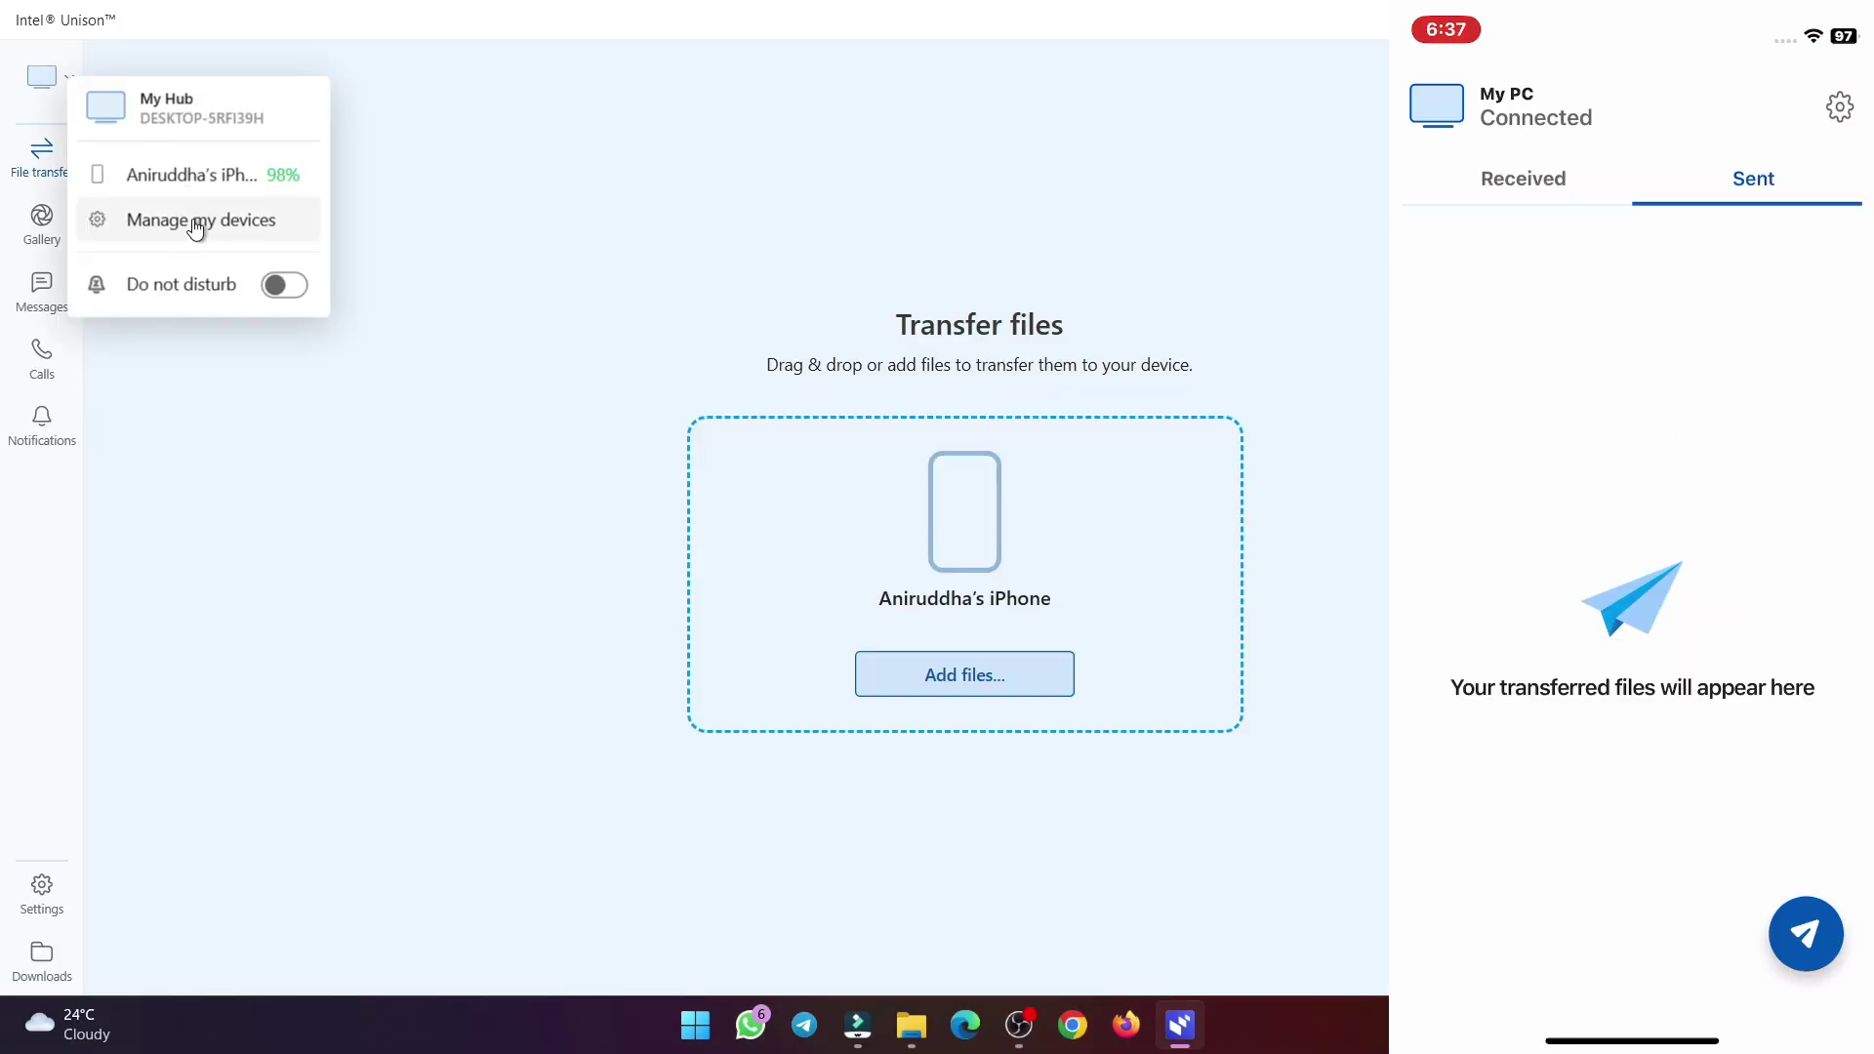
pyautogui.click(515, 177)
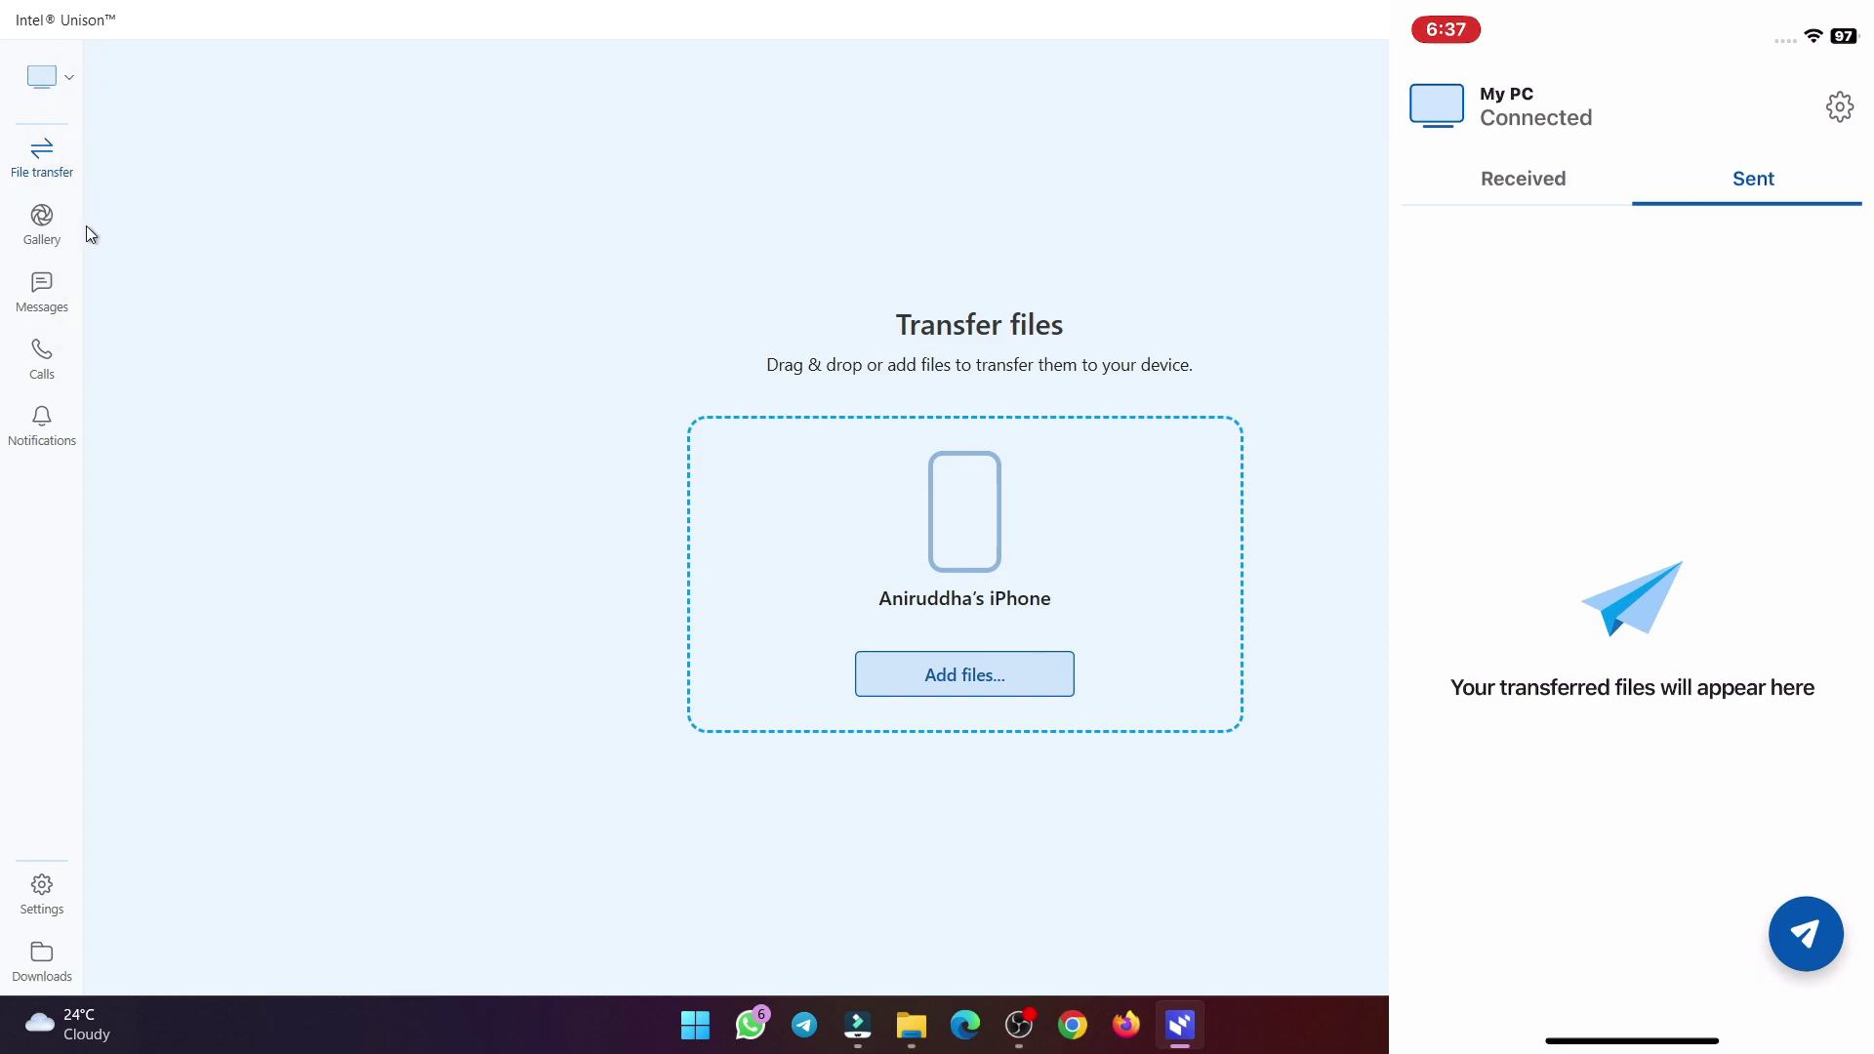
pyautogui.click(39, 234)
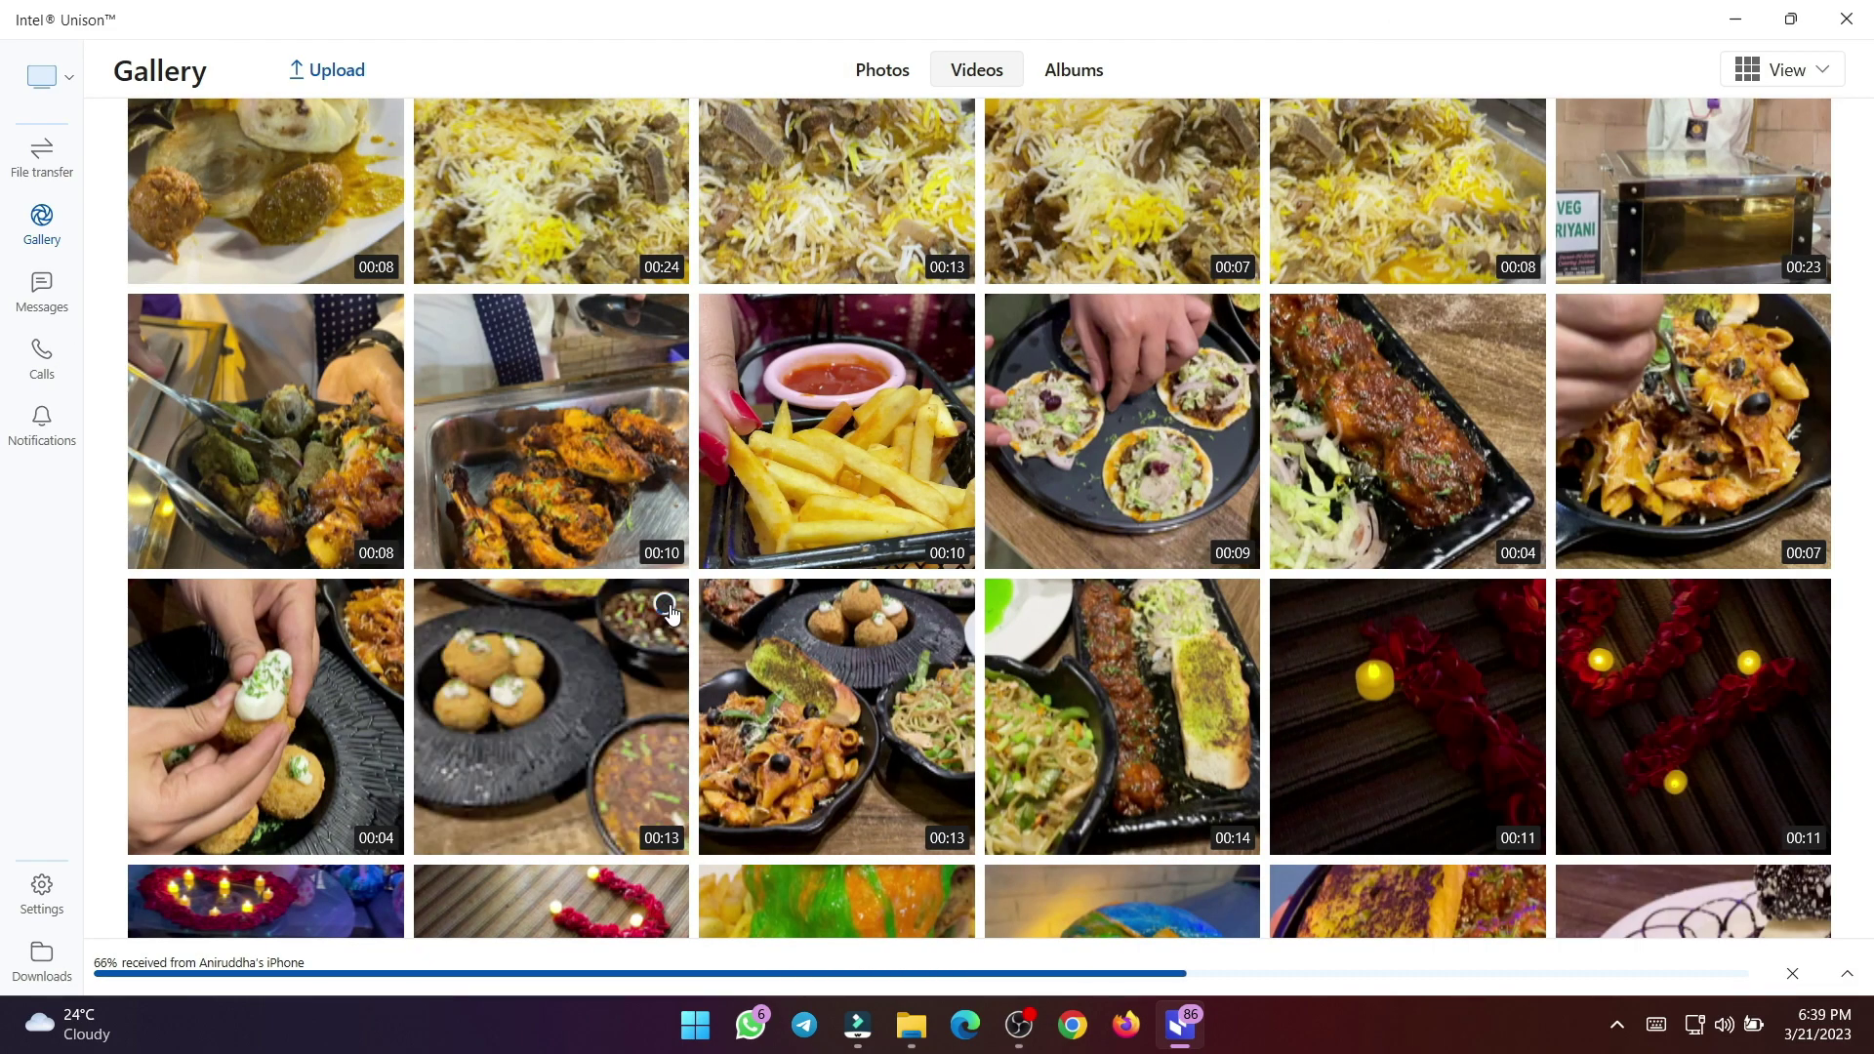
# Download the IMG_0319.MOV and IMG_0310.MOV videos from the iPhone to the PC.
pyautogui.click(666, 606)
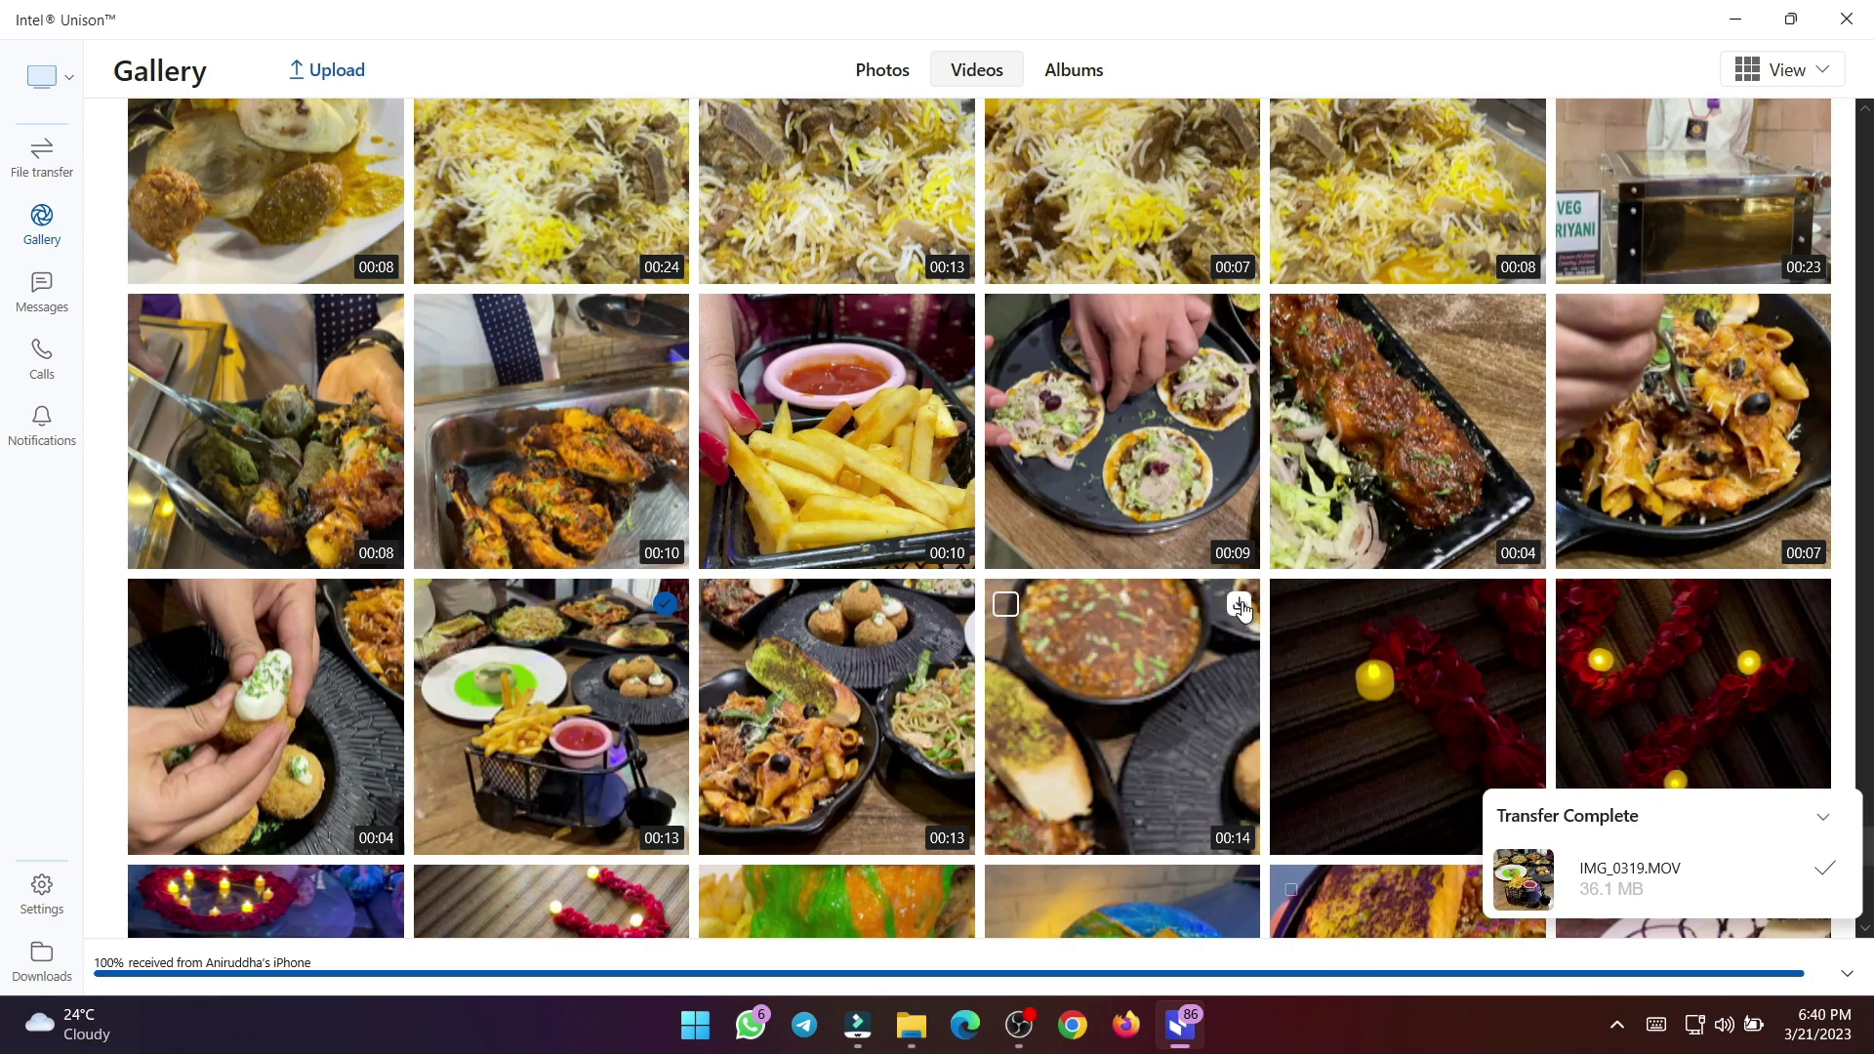
pyautogui.click(1239, 607)
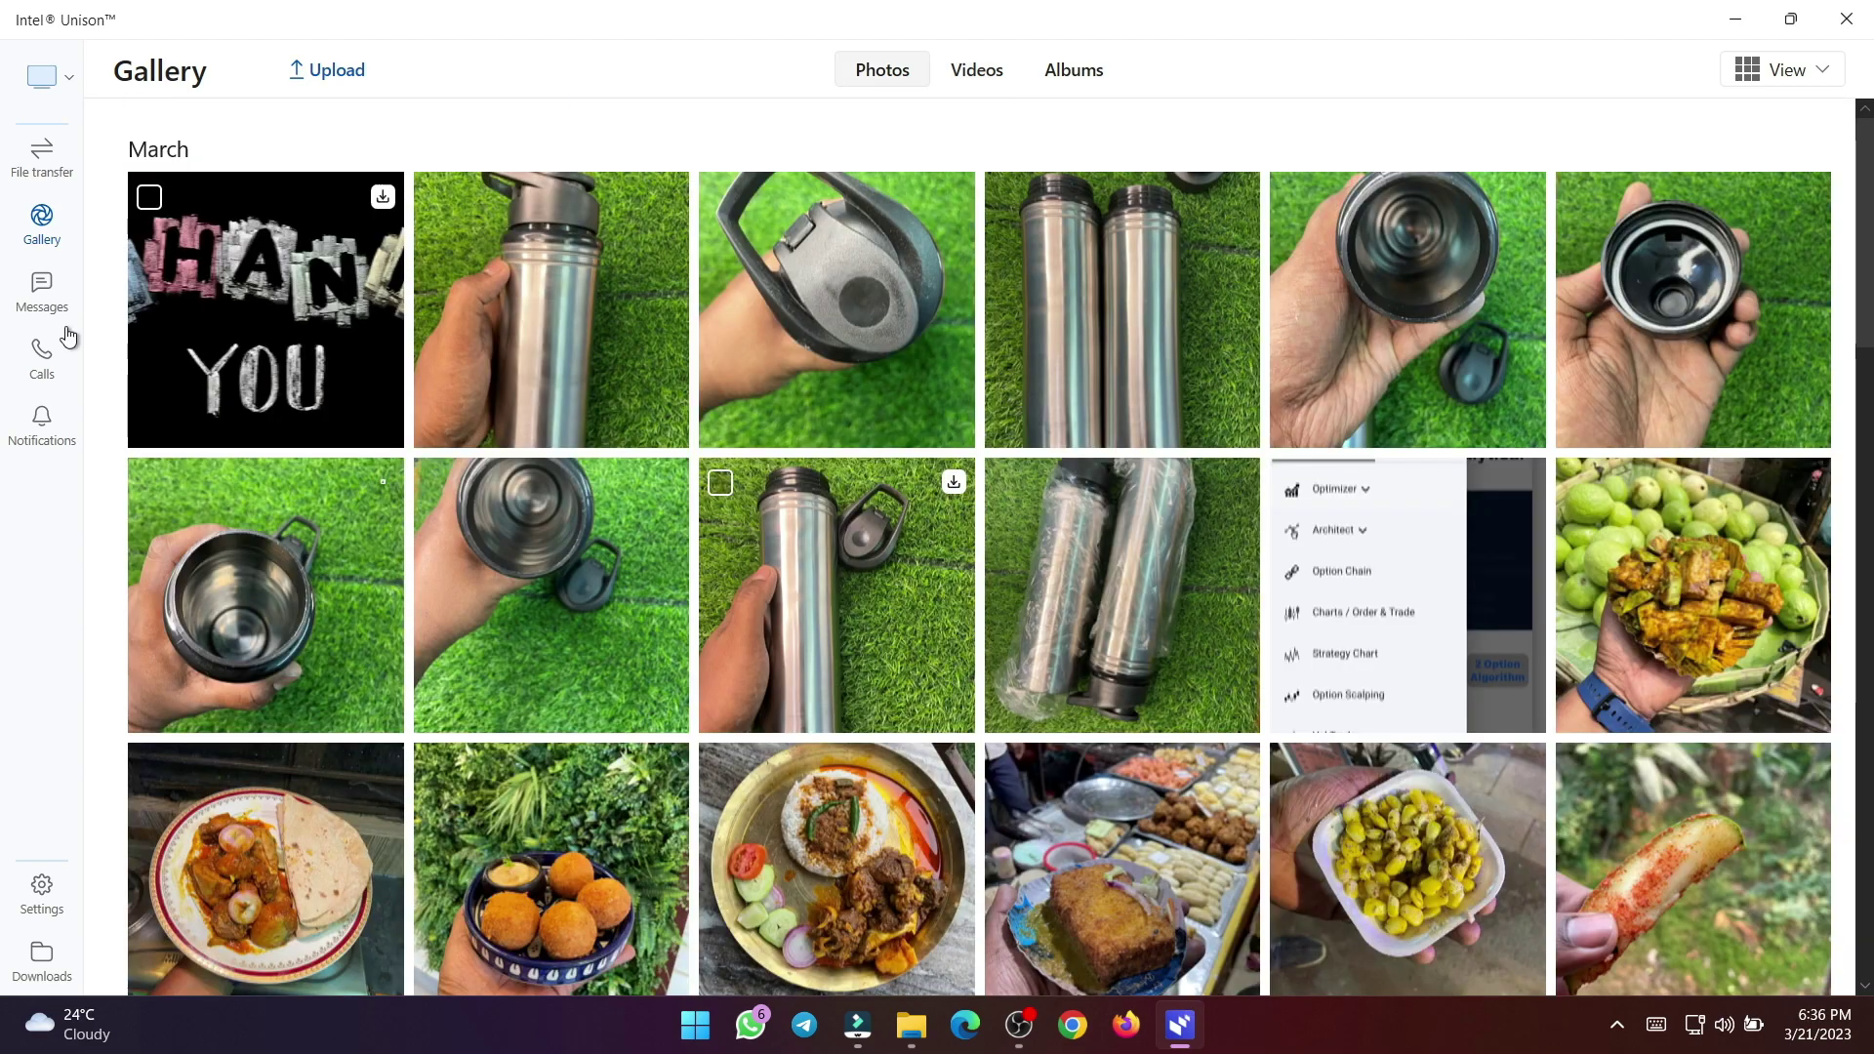
pyautogui.click(292, 925)
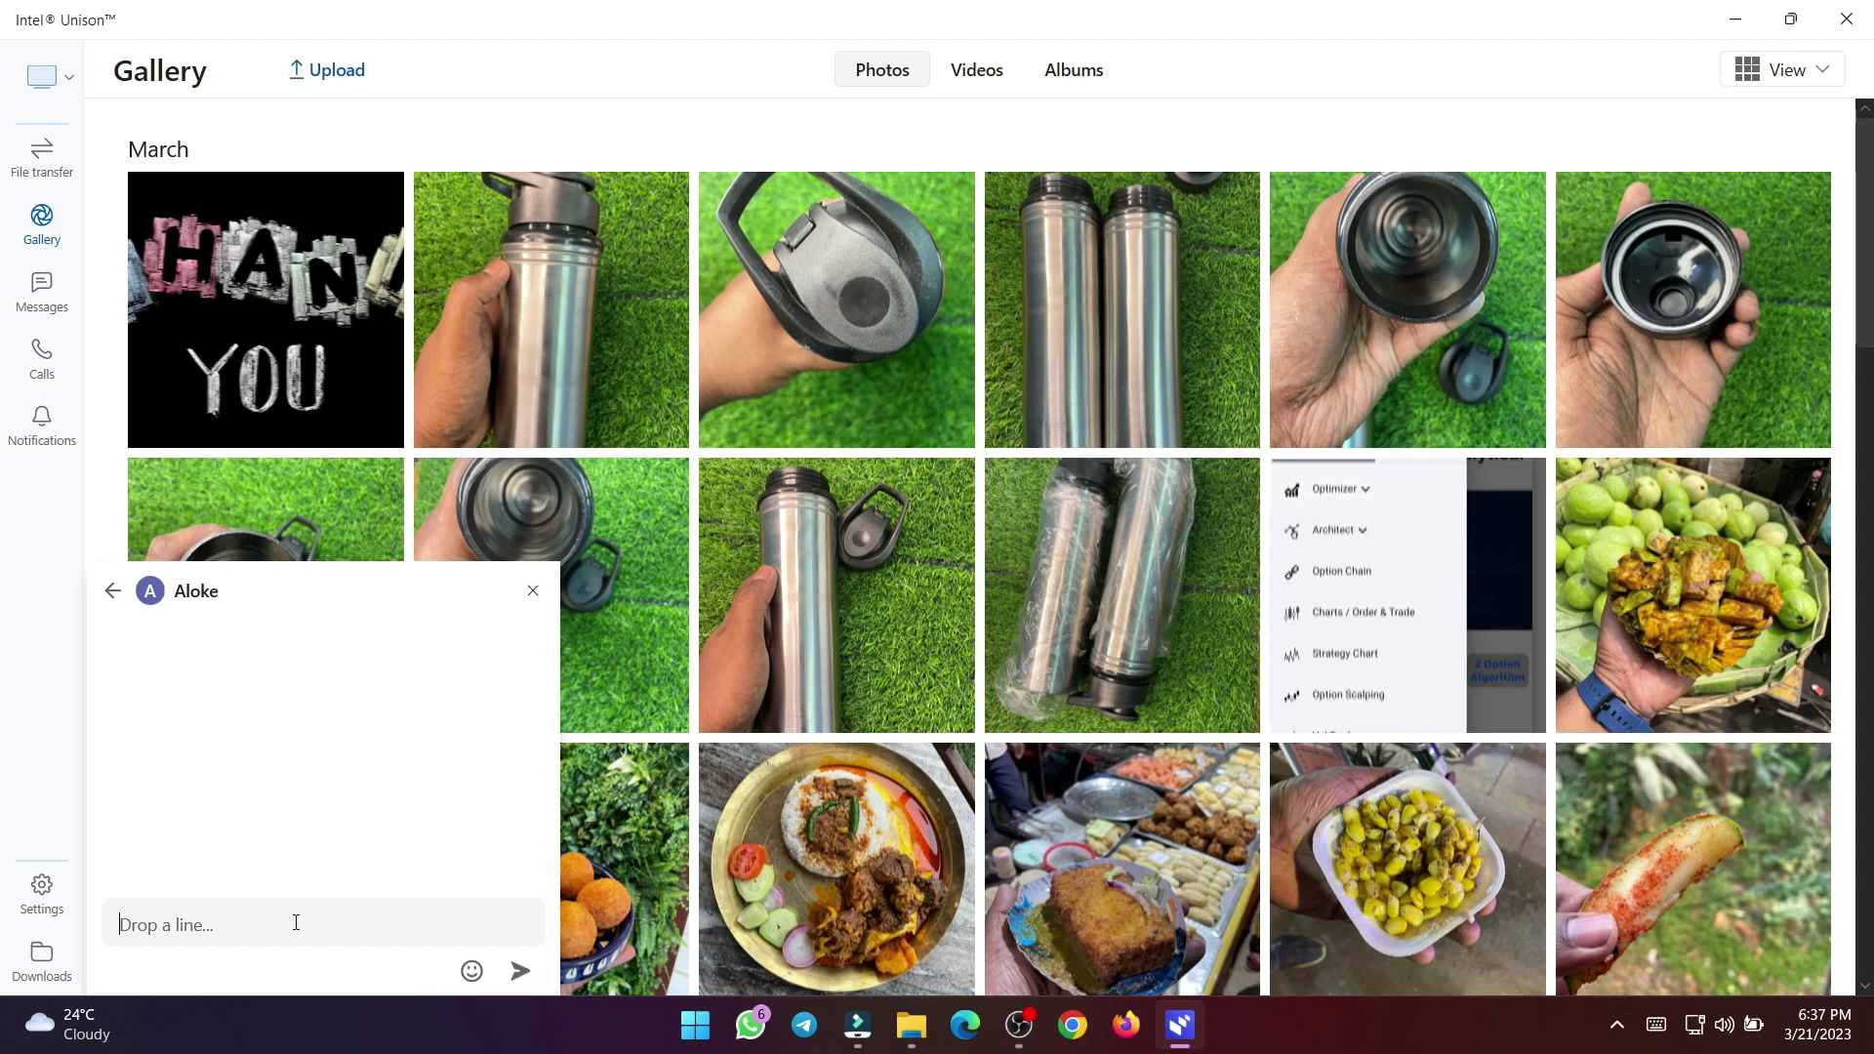
# Open Calls, close the message panel, and dismiss the PC calling guide to show the contact list.
pyautogui.click(42, 363)
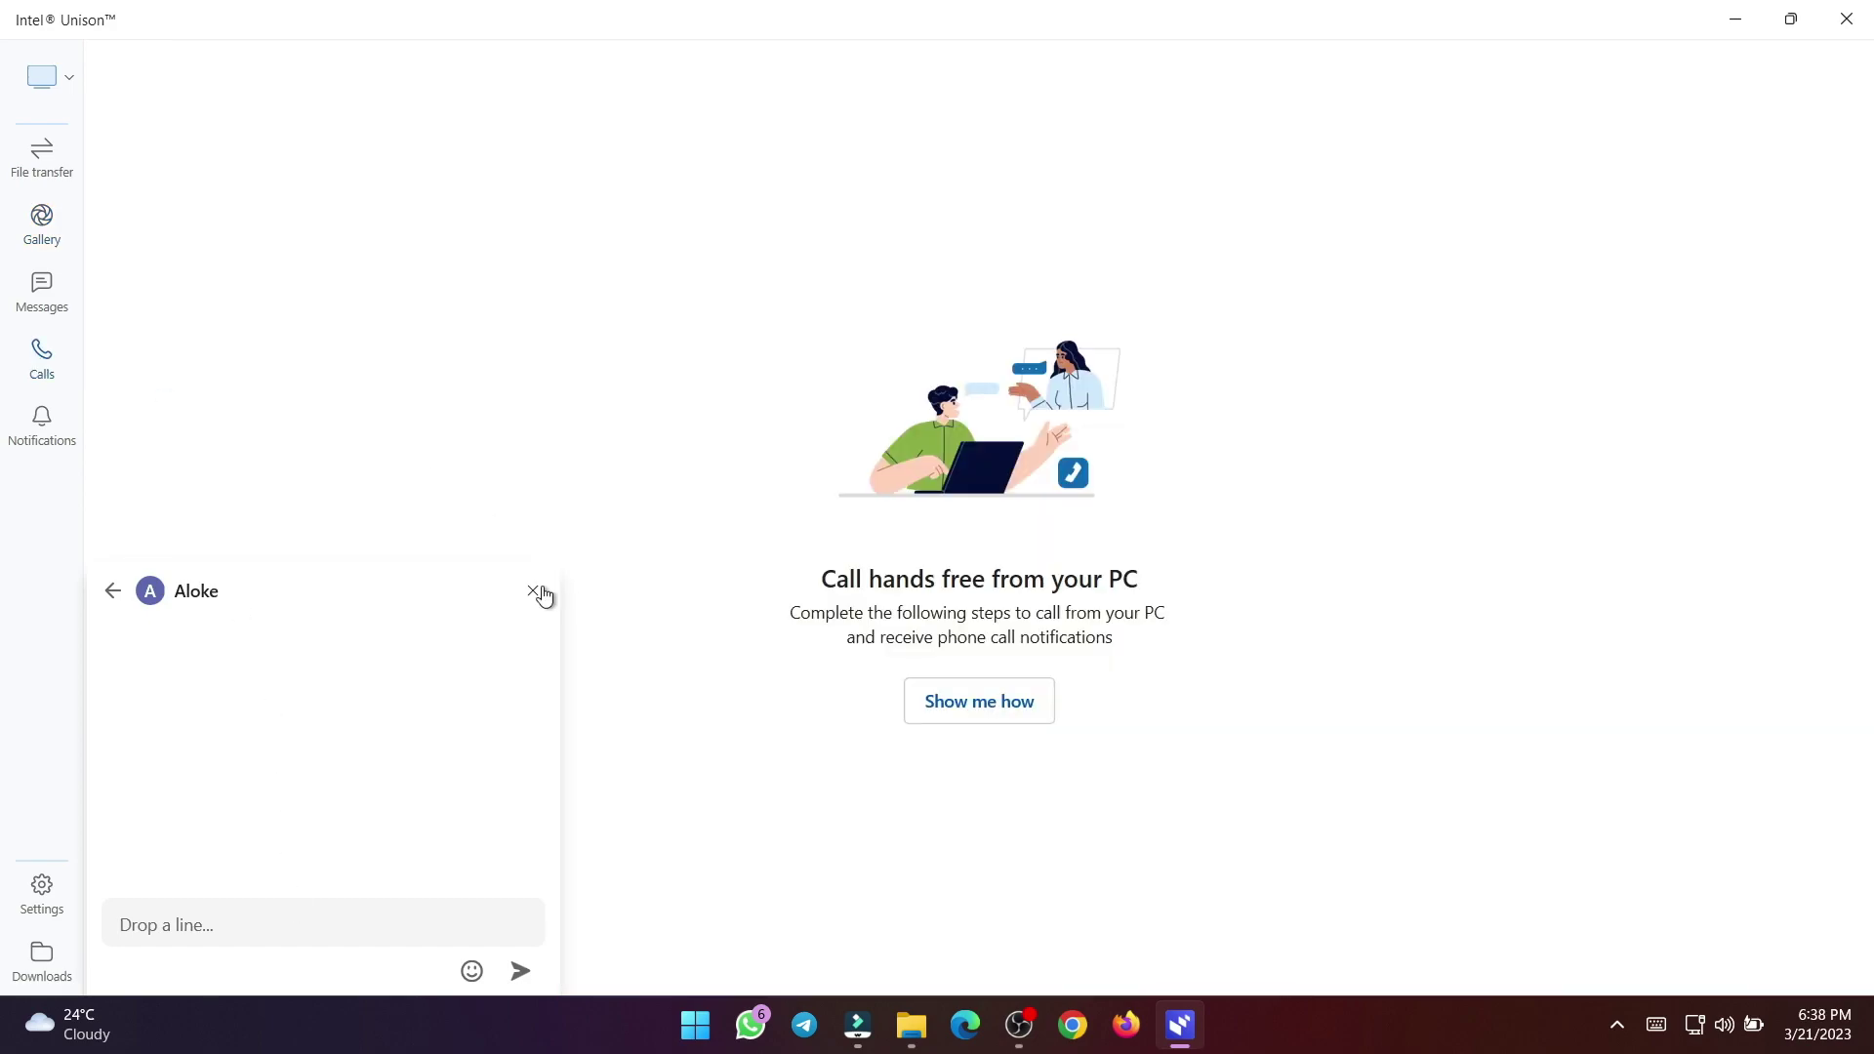
pyautogui.click(535, 593)
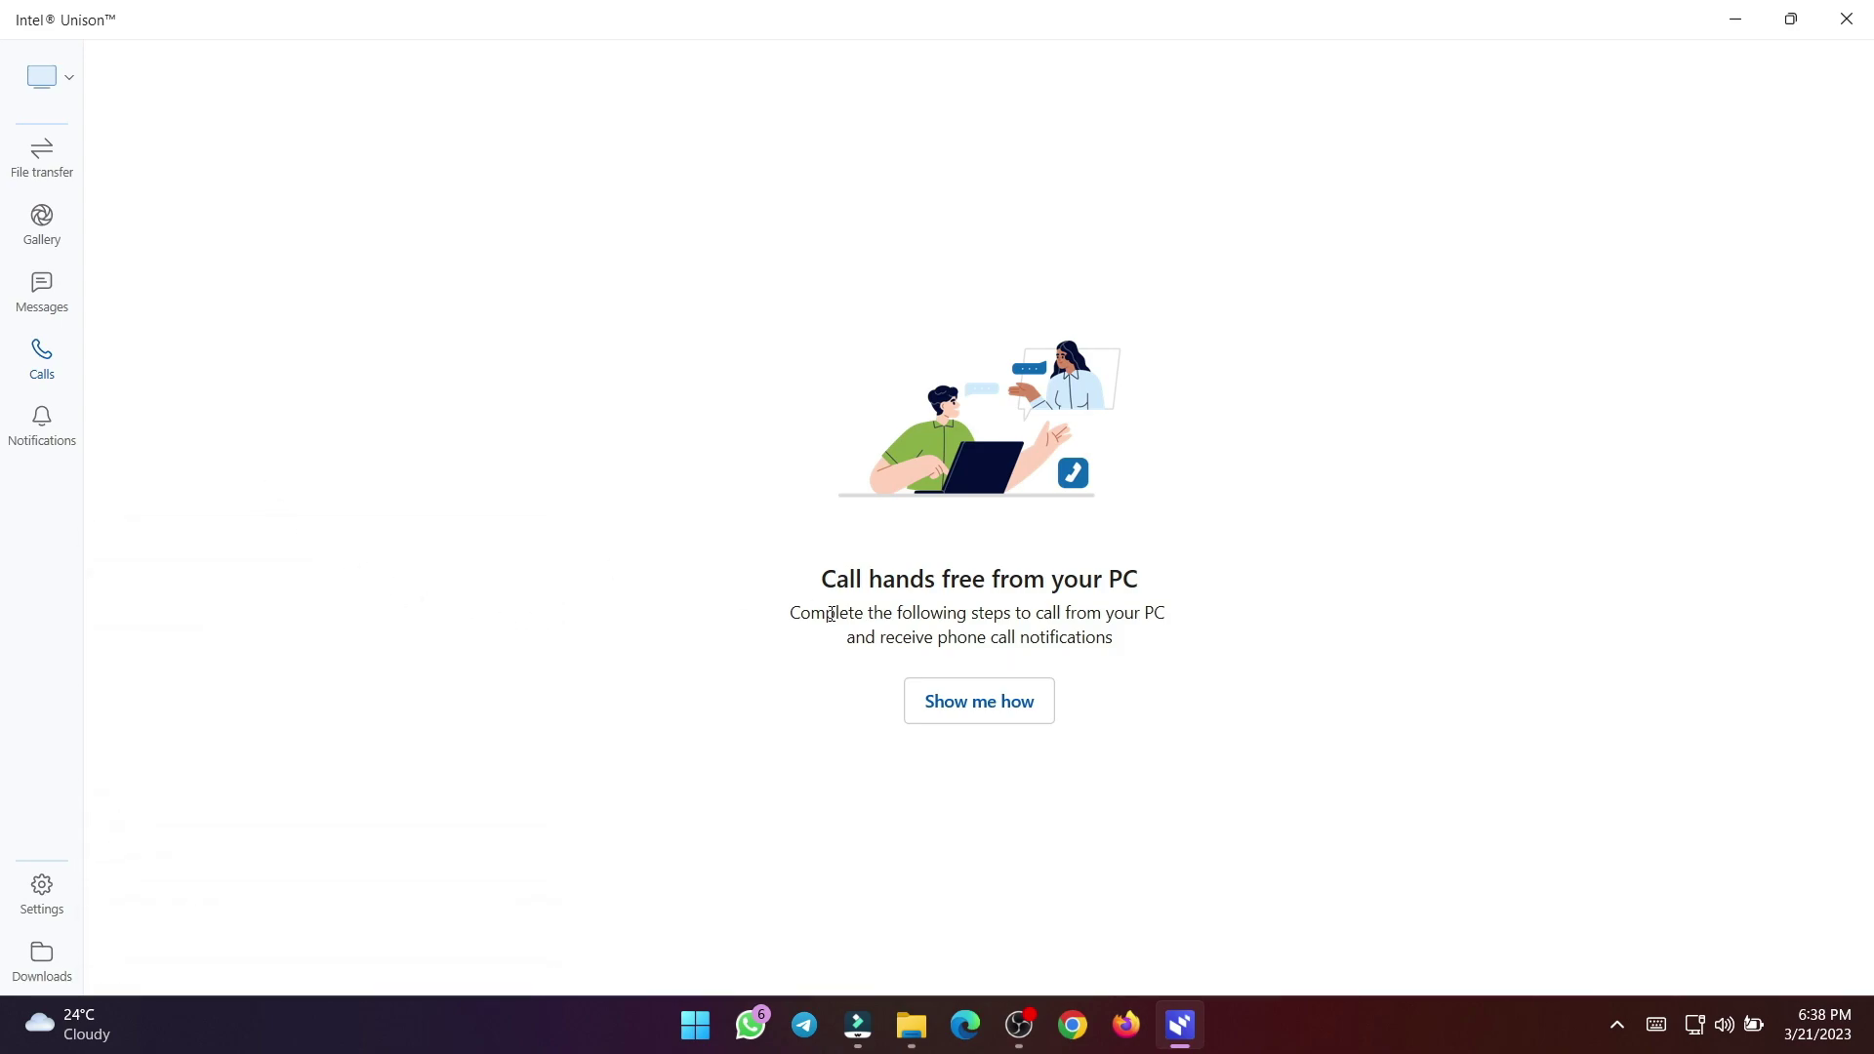
pyautogui.click(990, 715)
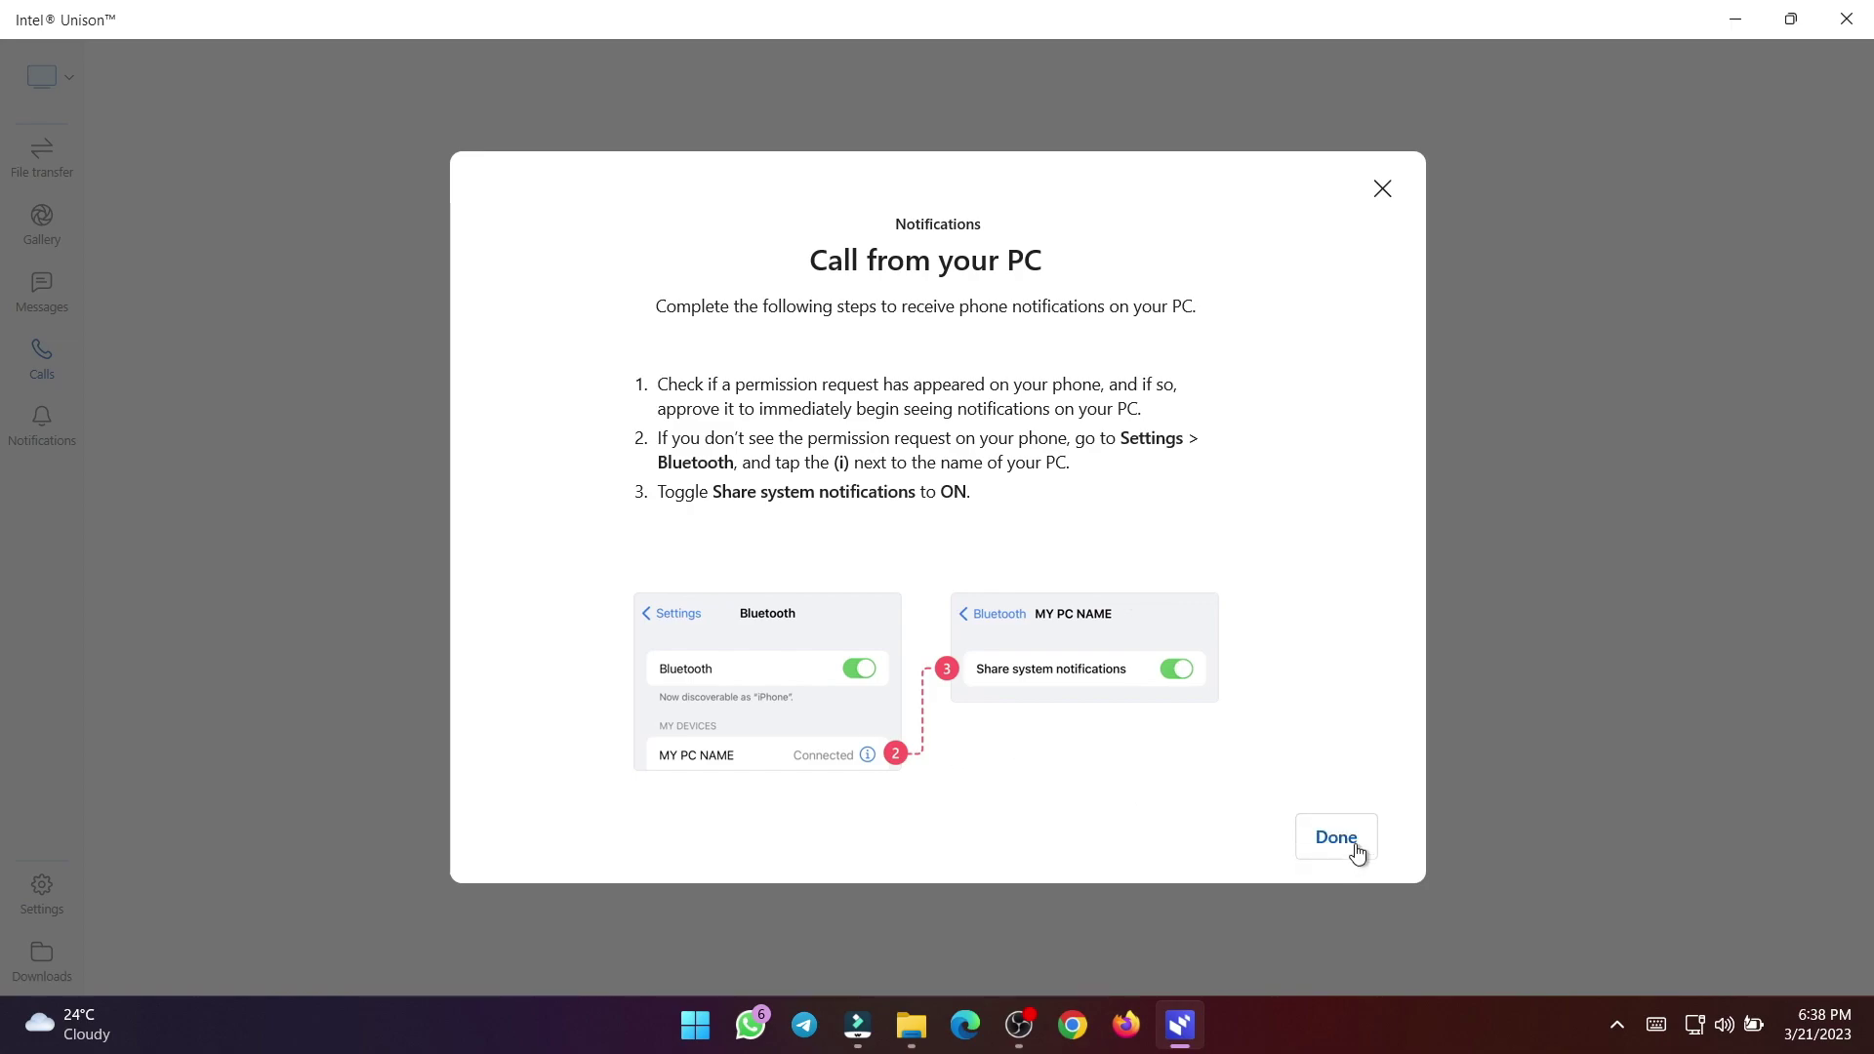
pyautogui.click(1337, 837)
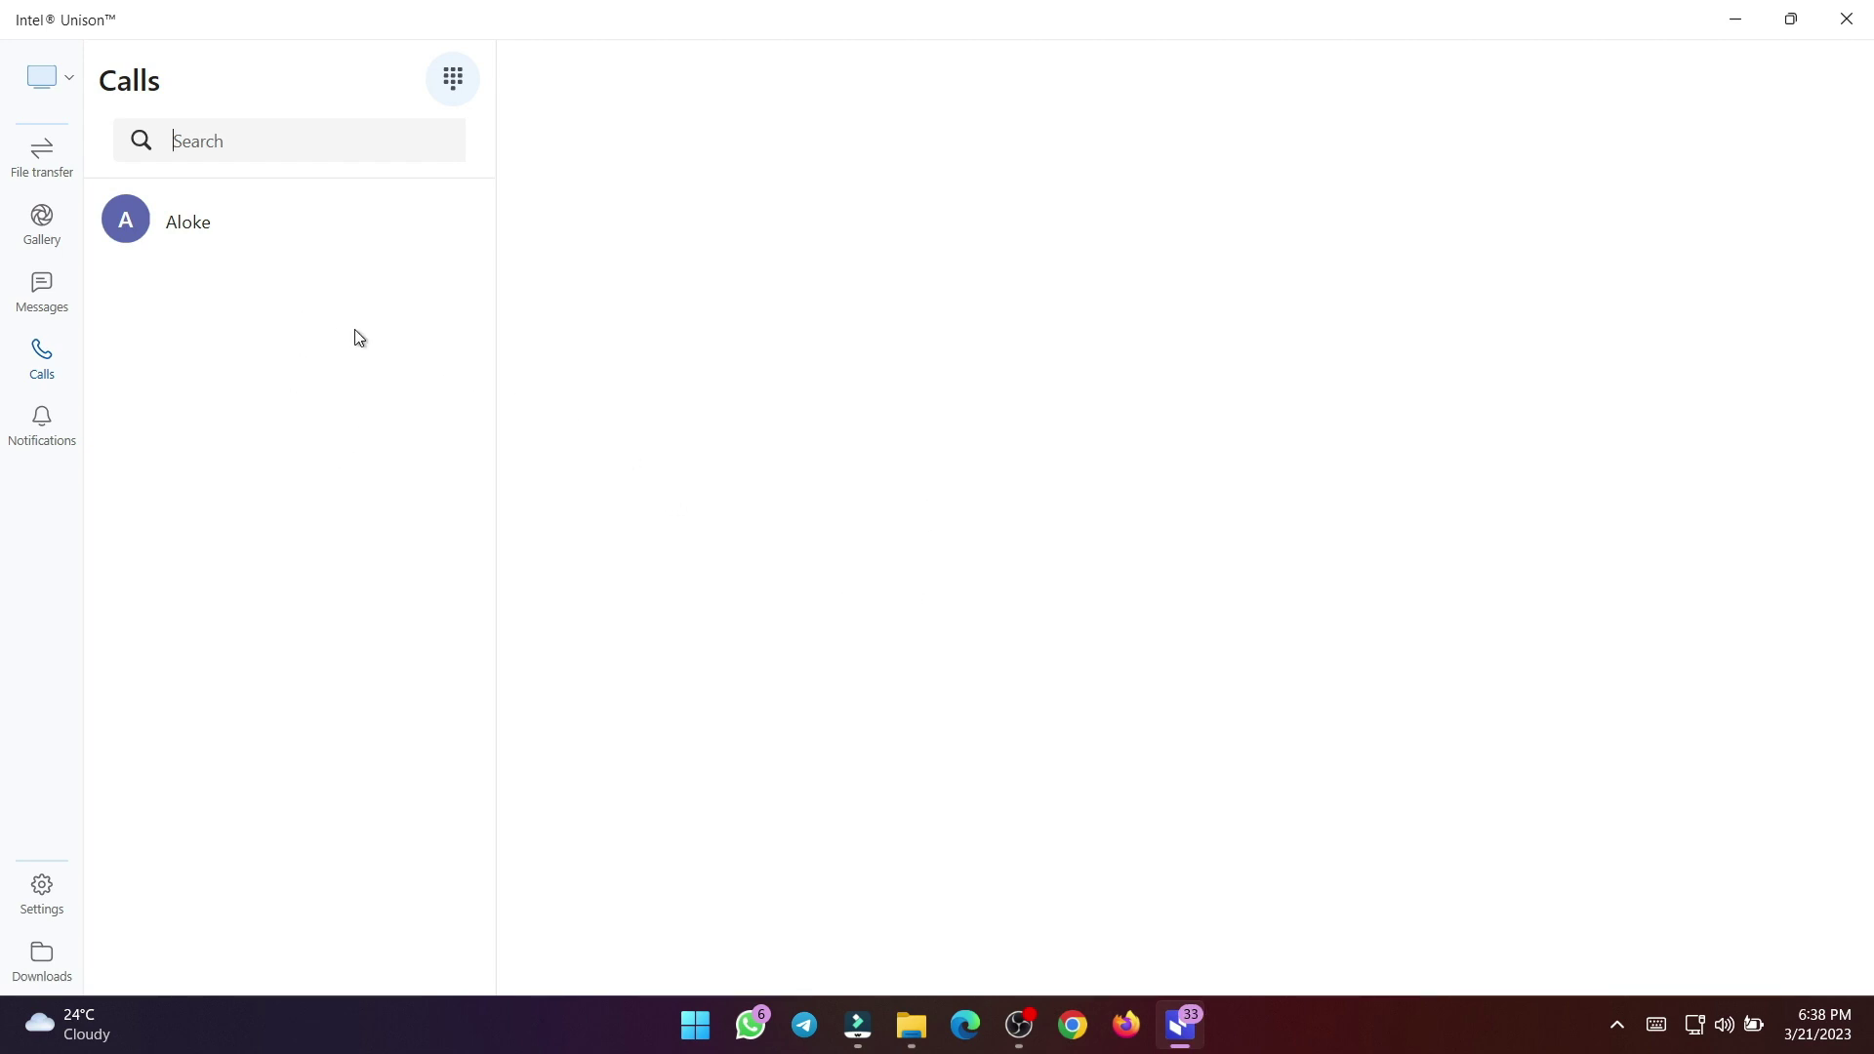
# View the phone's notifications, then return to the gallery and file transfer showing IMG_7494.MOV sent.
pyautogui.click(43, 426)
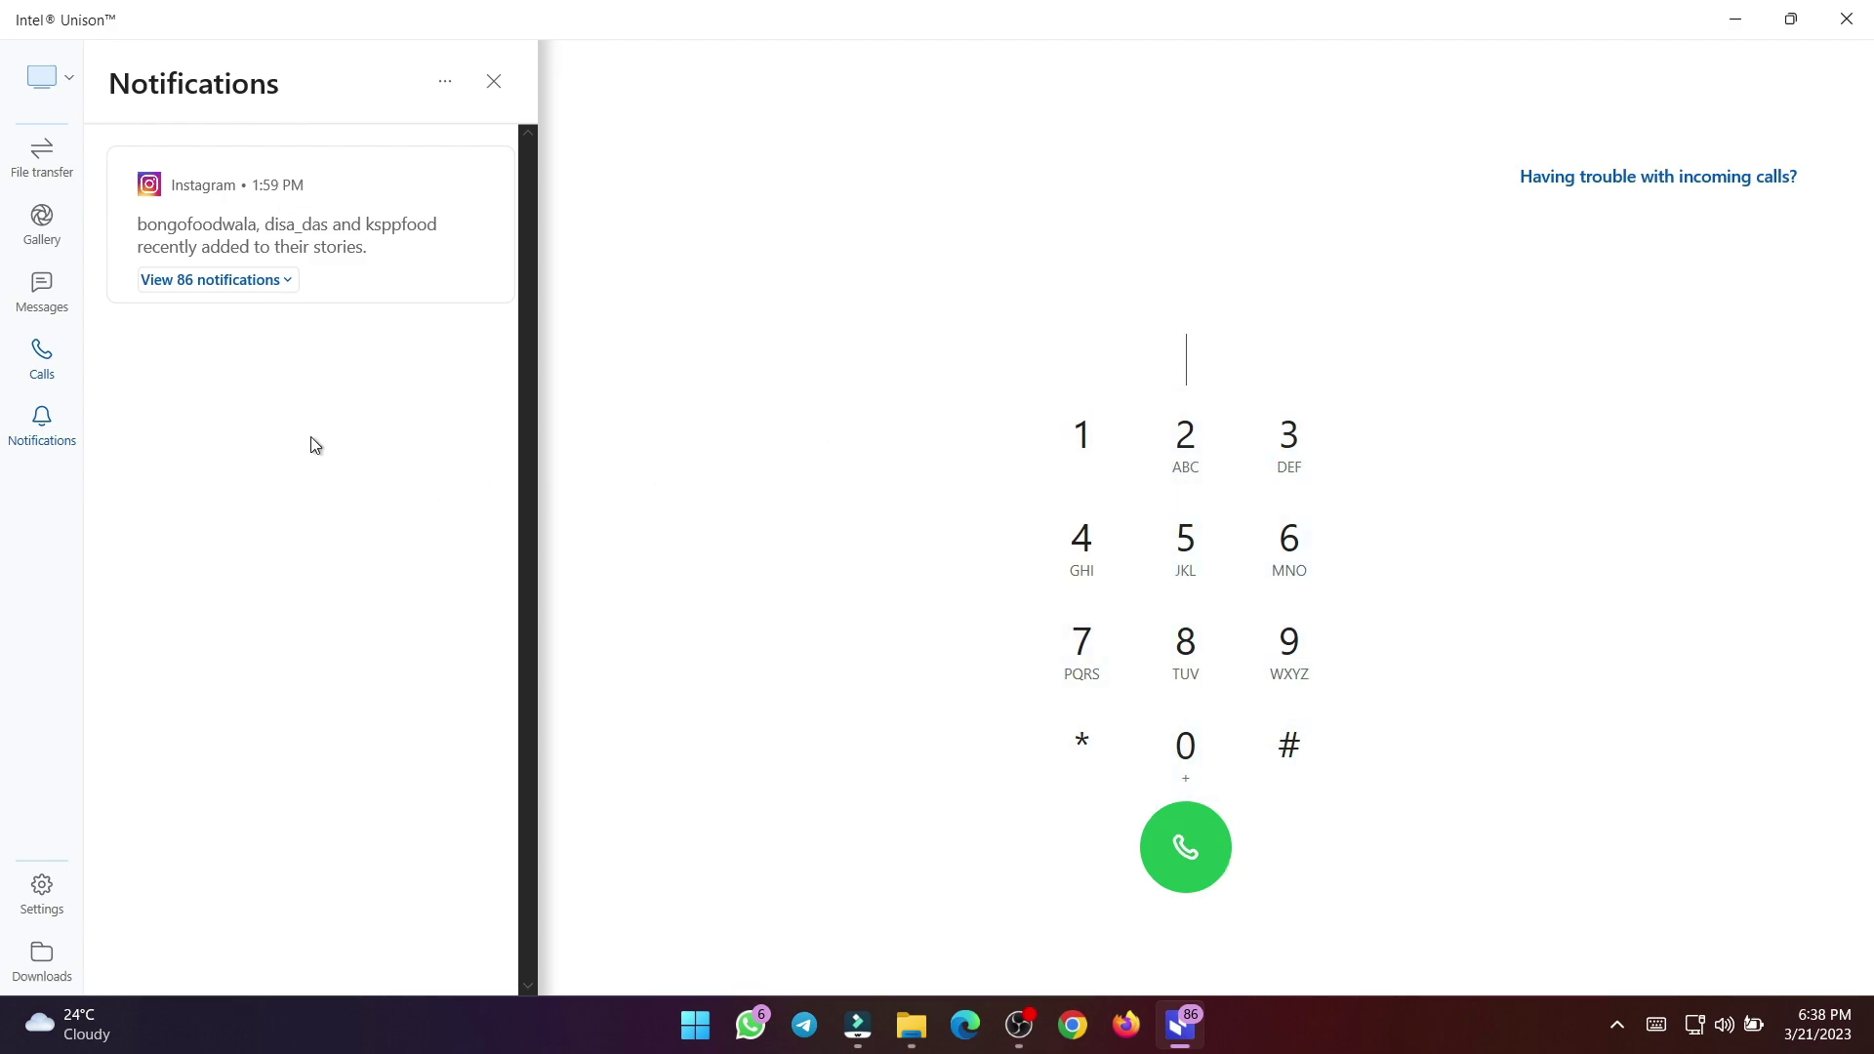
pyautogui.click(42, 222)
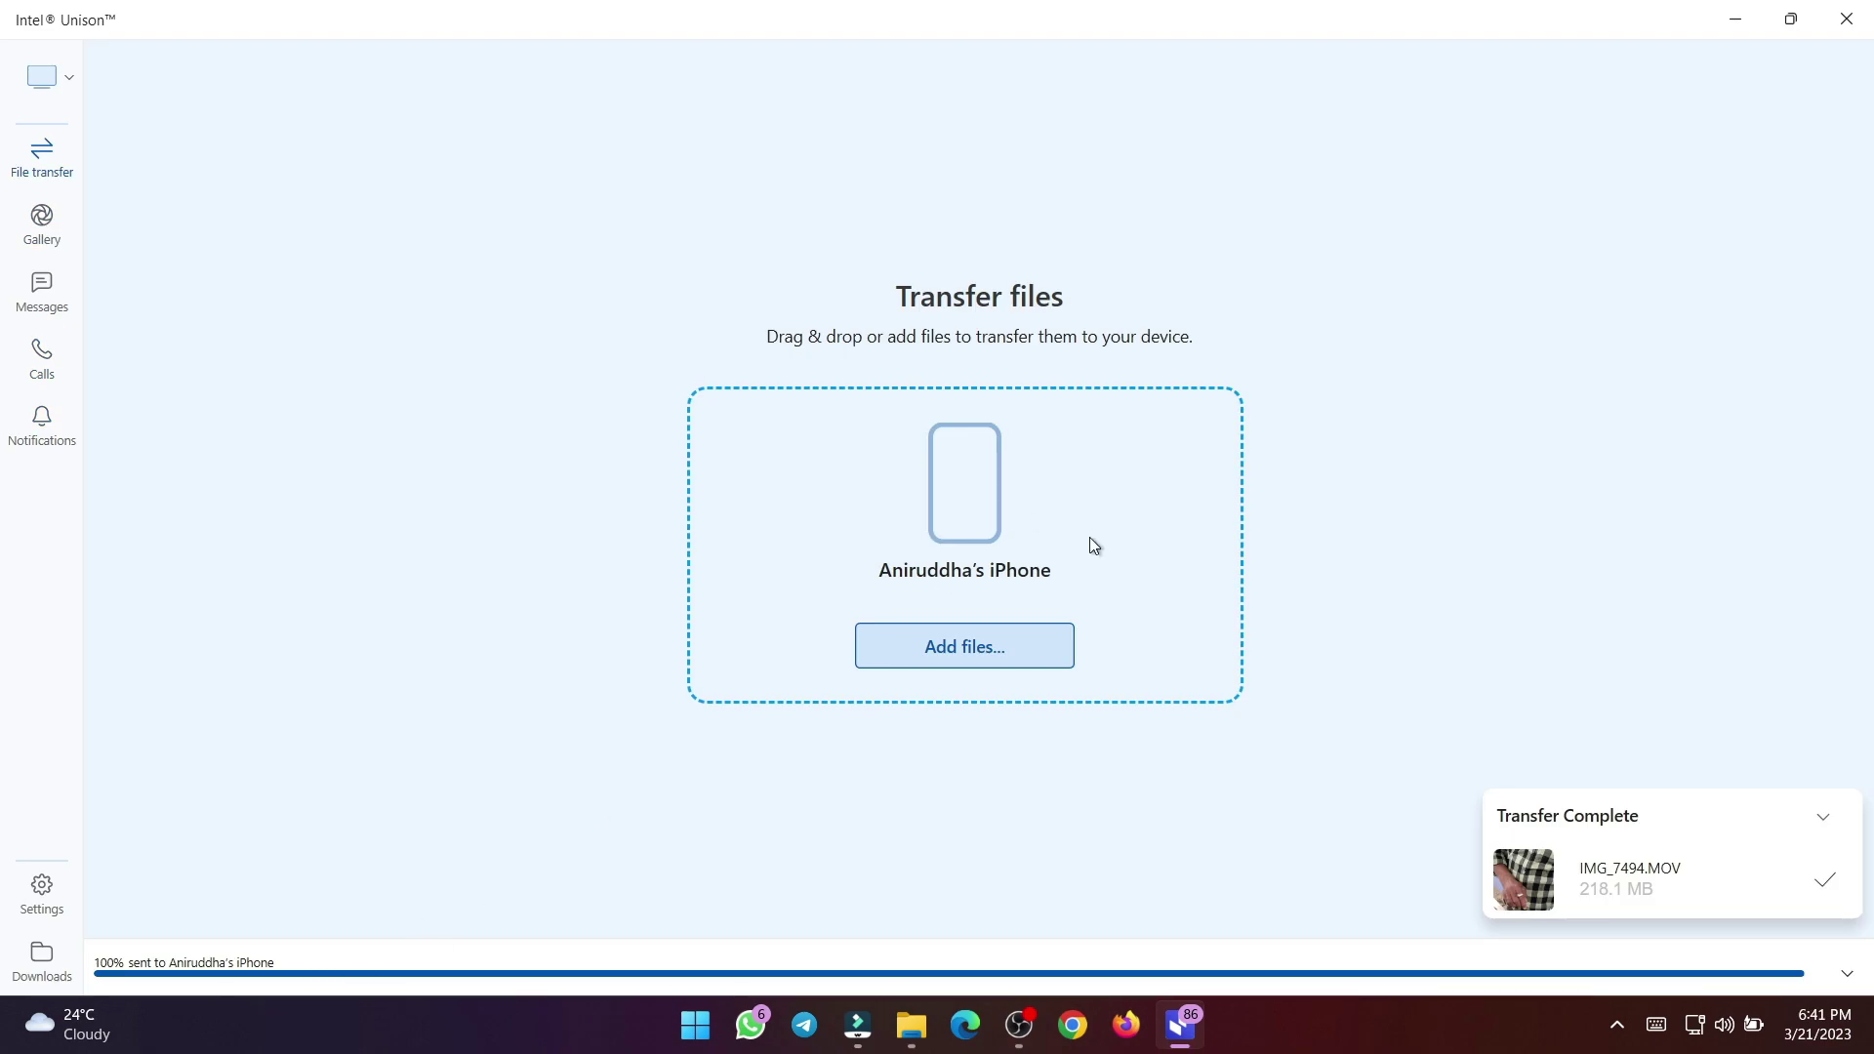
# Send IMG_6088.MOV and IMG_6089.JPG from USB Drive (E:) to the iPhone.
pyautogui.click(1030, 654)
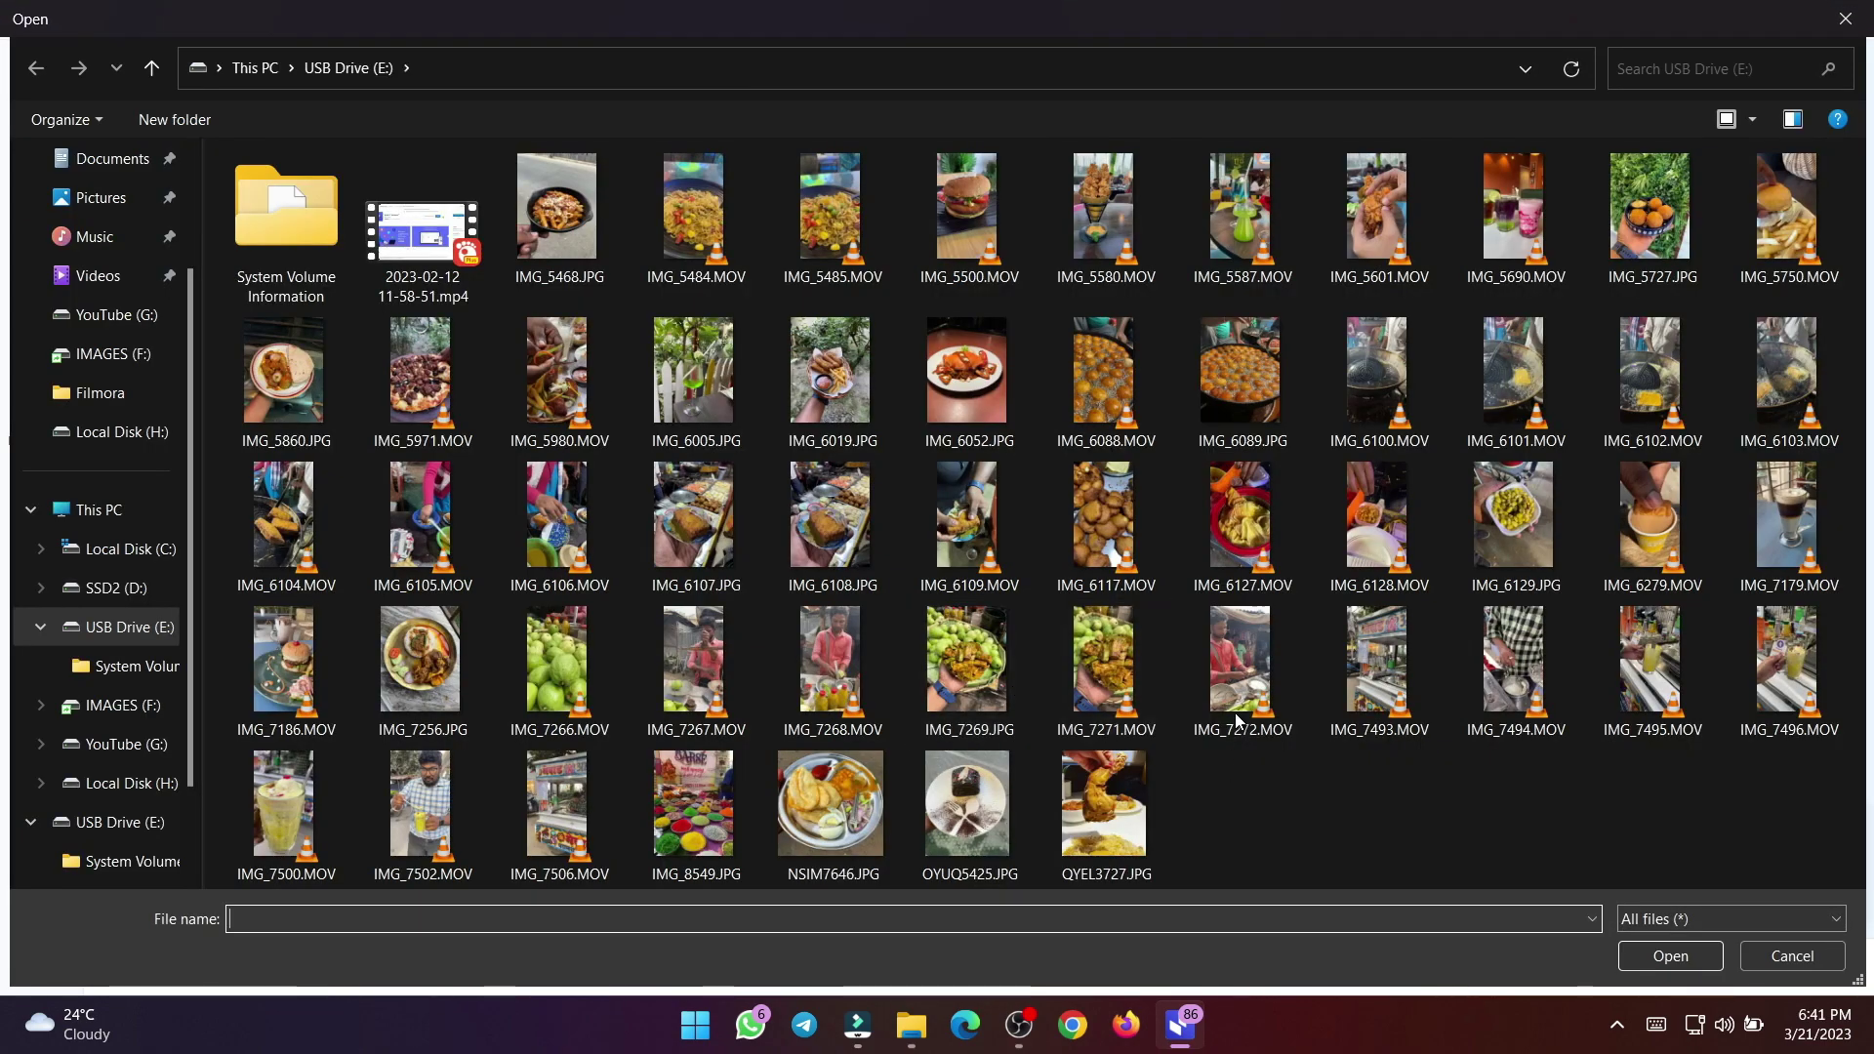
pyautogui.click(1106, 381)
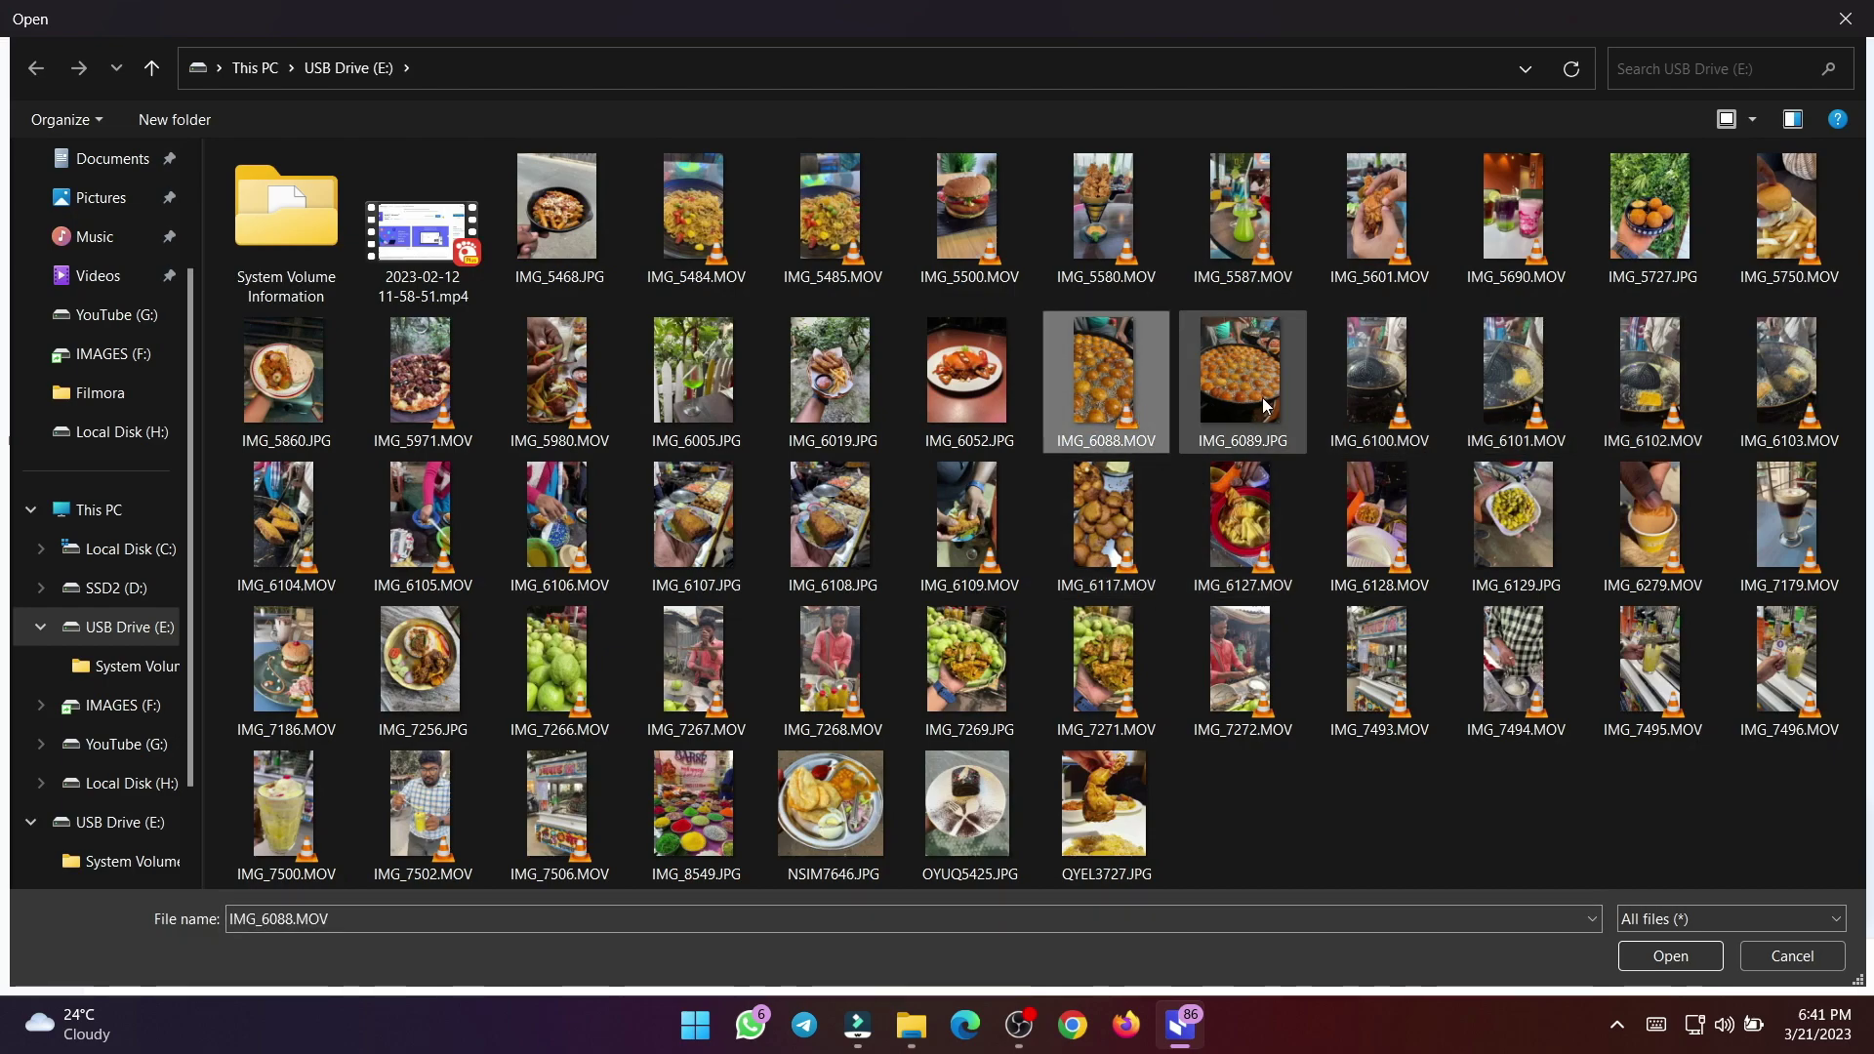
pyautogui.keyDown('ctrl'); pyautogui.click(1238, 444); pyautogui.keyUp('ctrl')
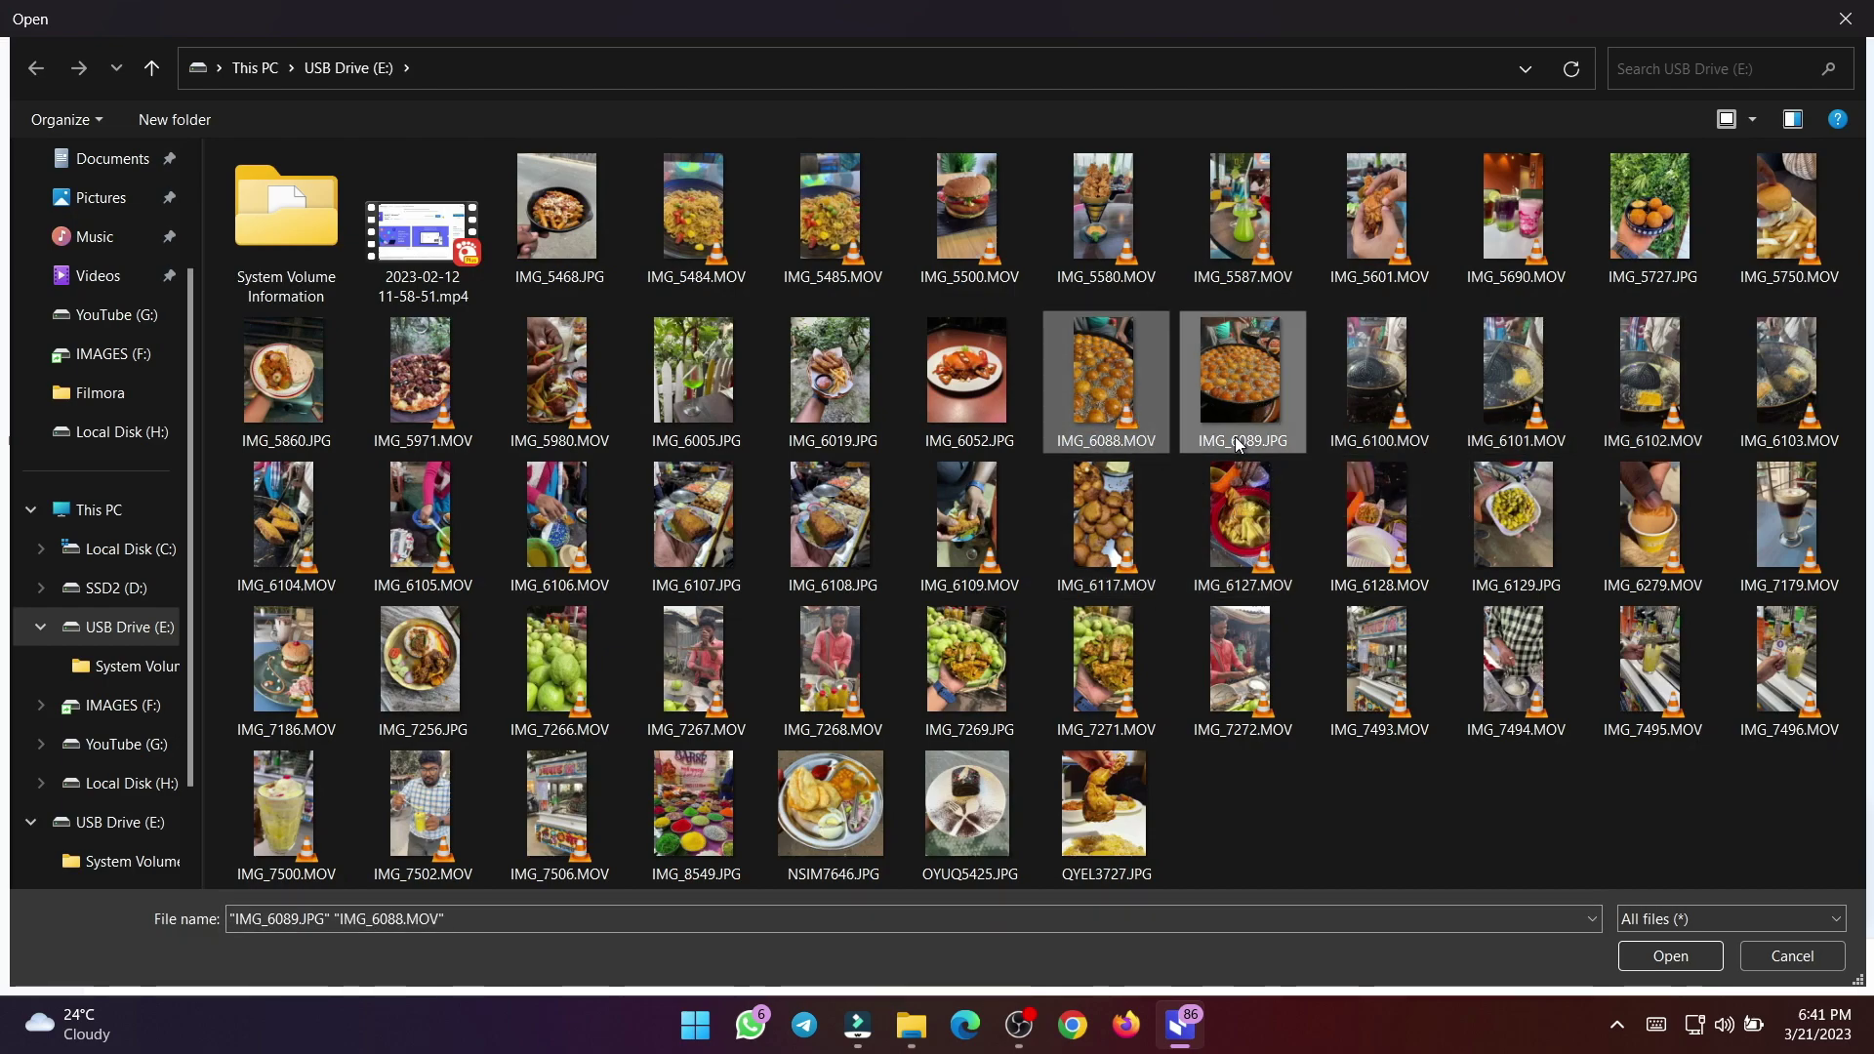
pyautogui.click(1687, 963)
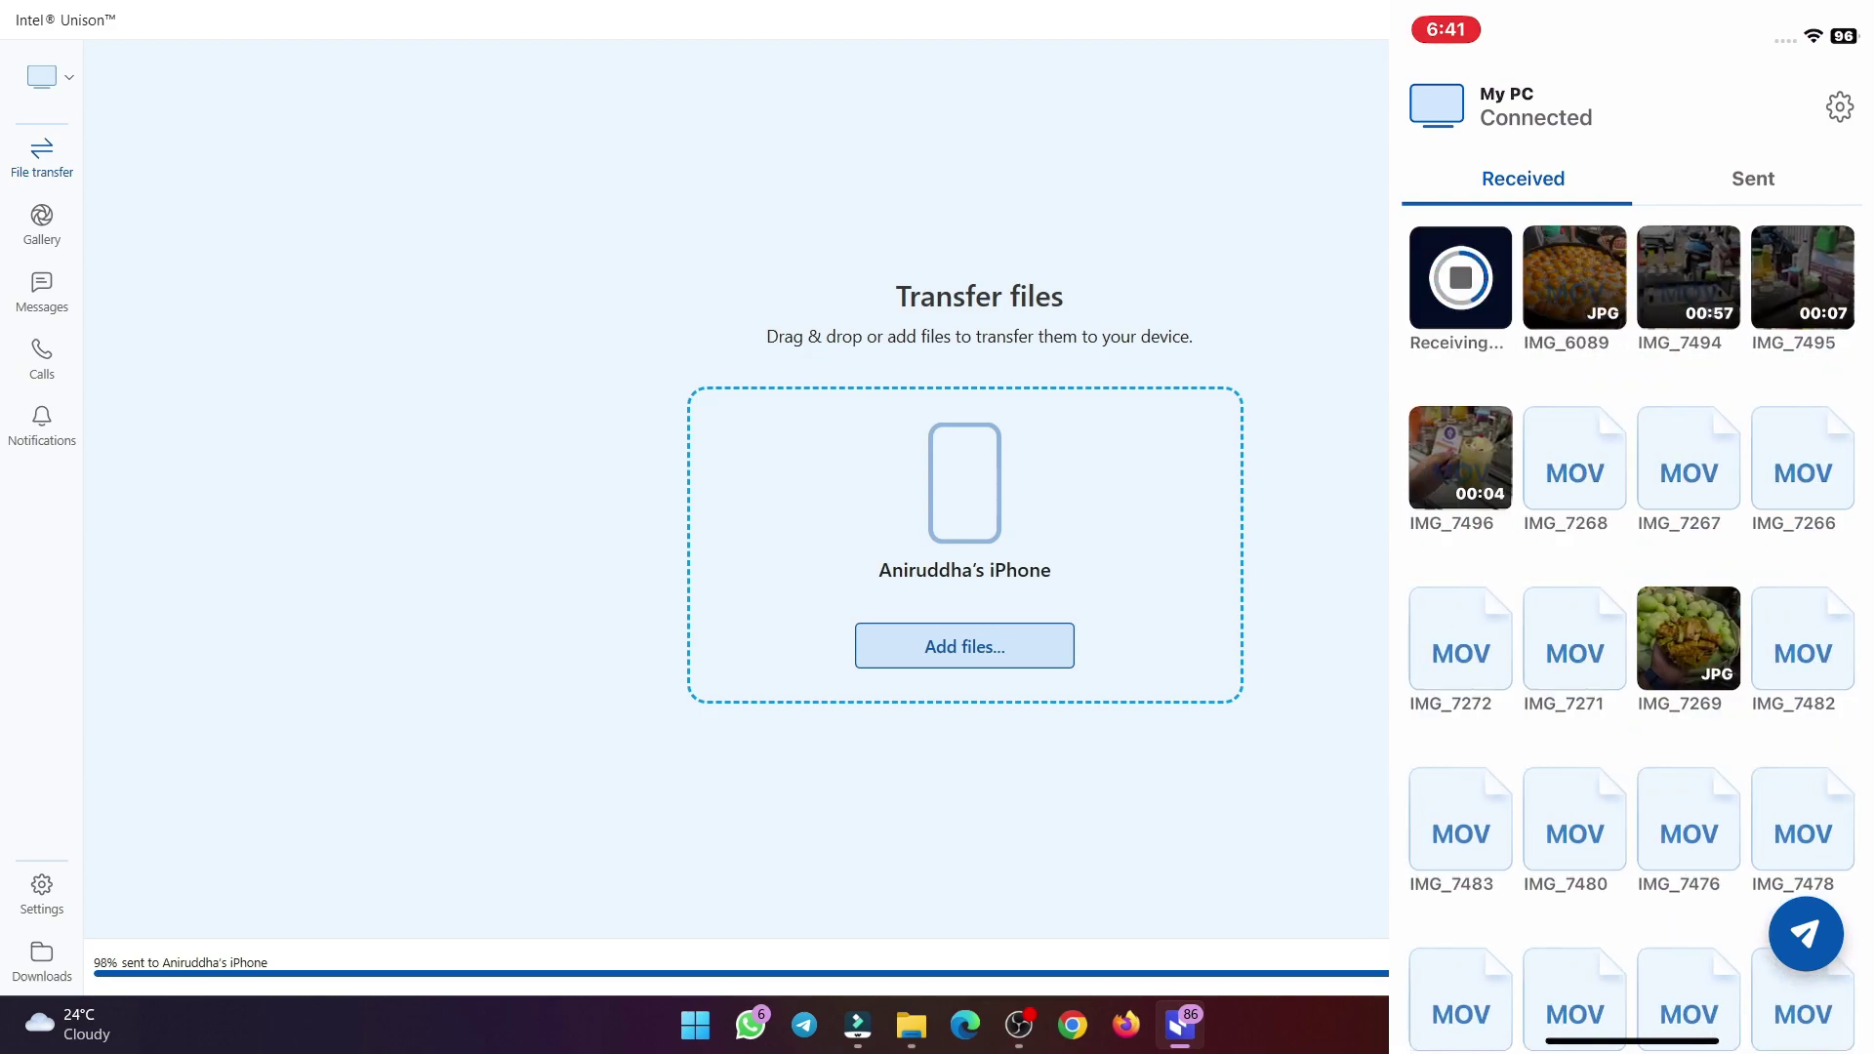
# Open the received Downloads folder and play IMG_0432.MOV in VLC.
pyautogui.click(45, 980)
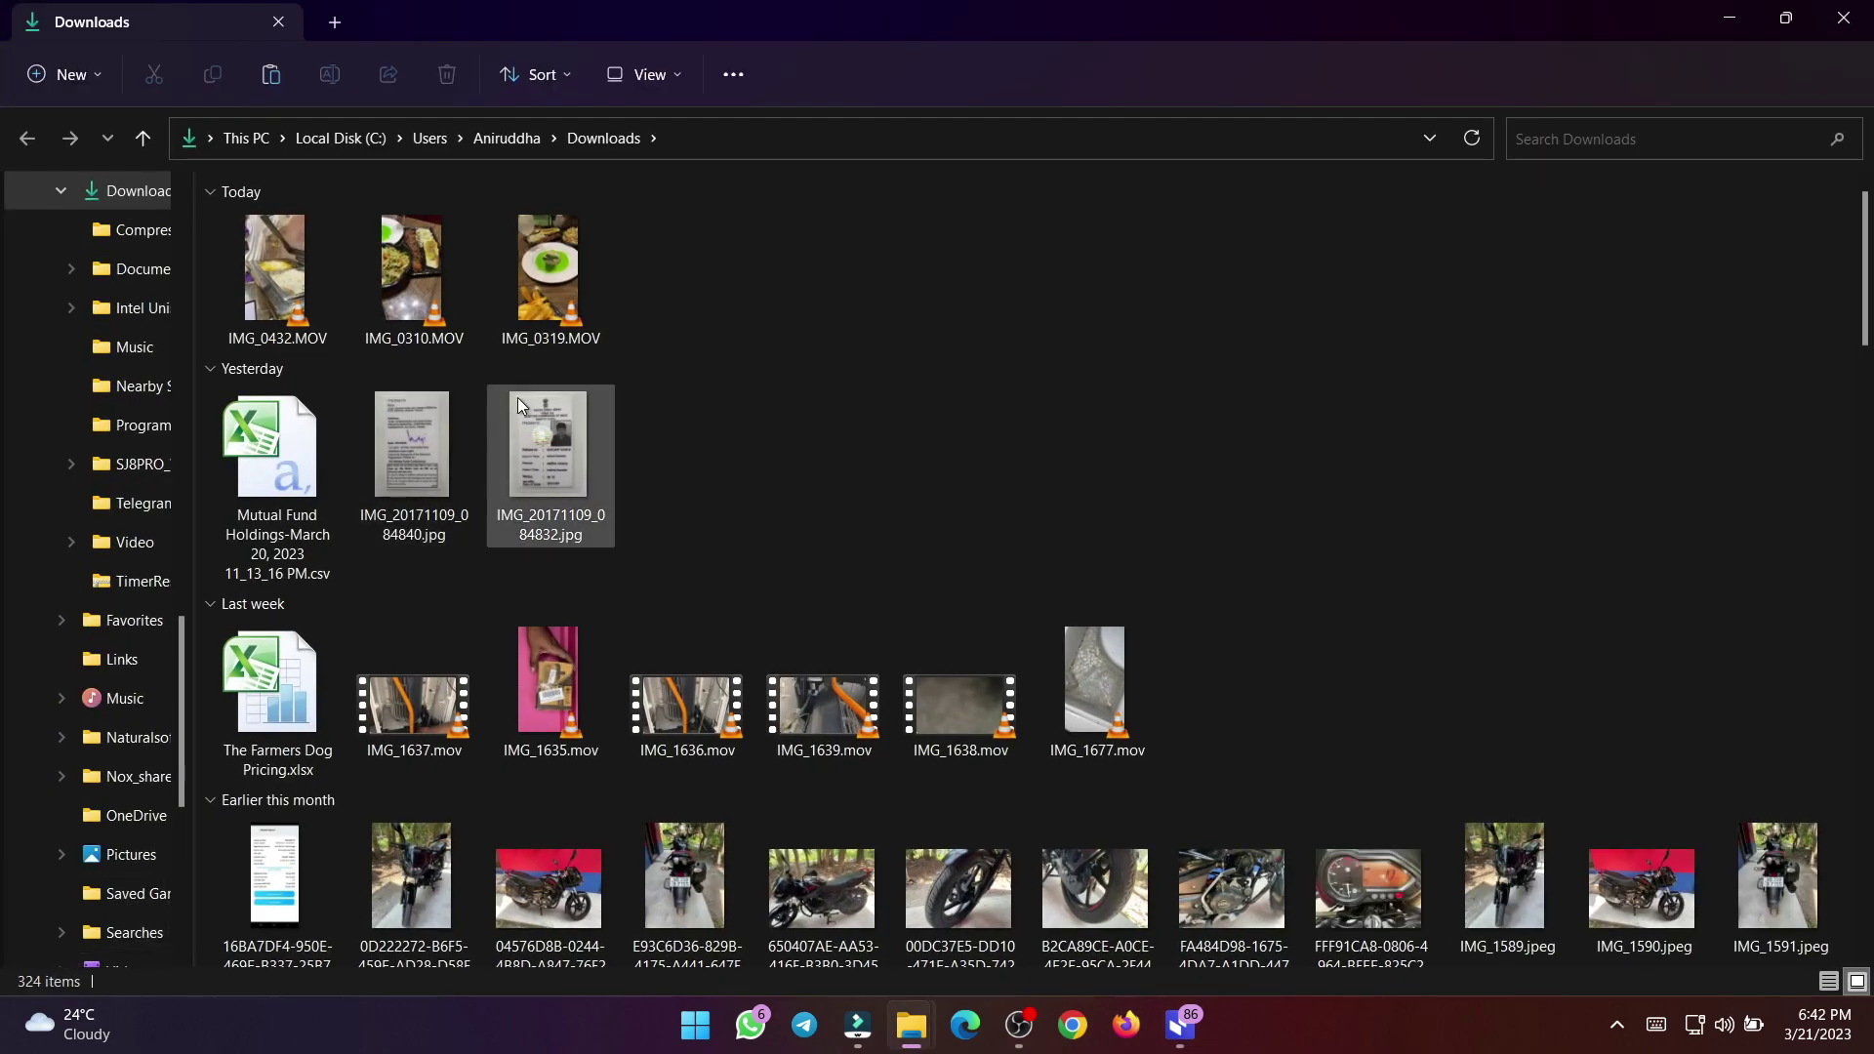
pyautogui.click(283, 298)
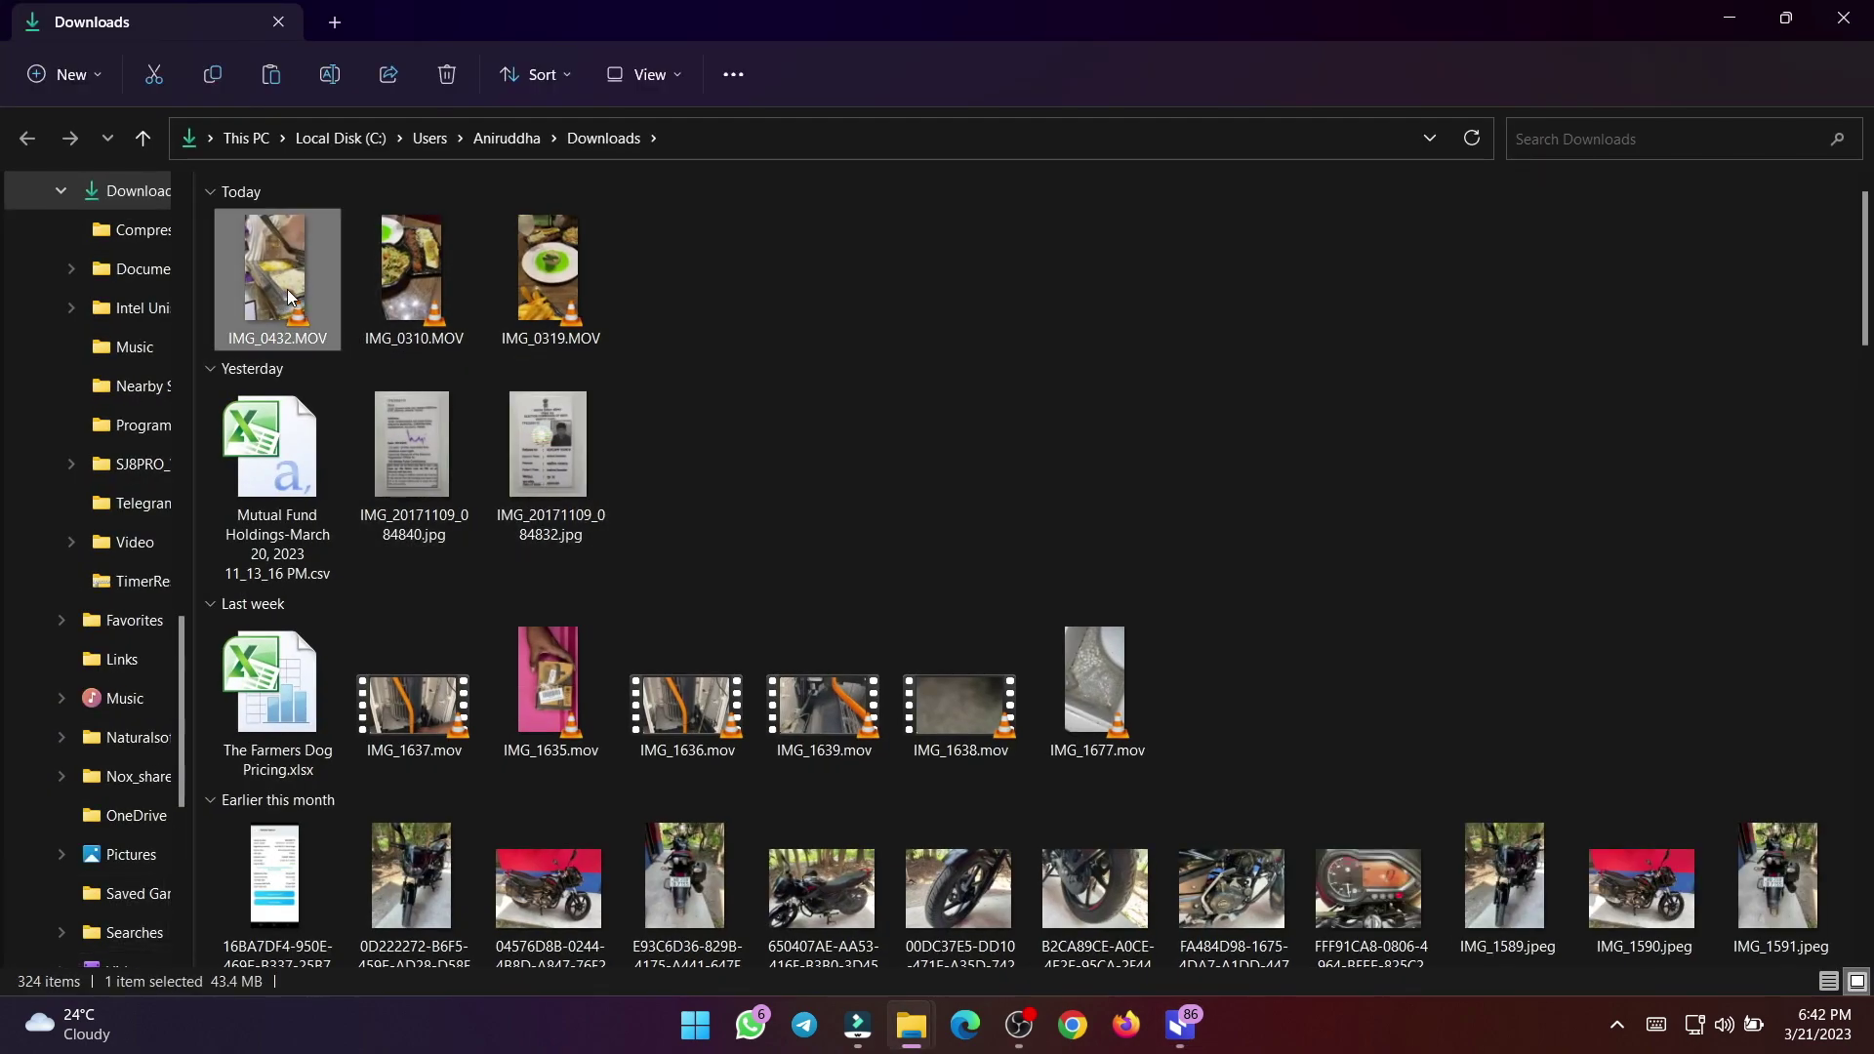
pyautogui.doubleClick(289, 295)
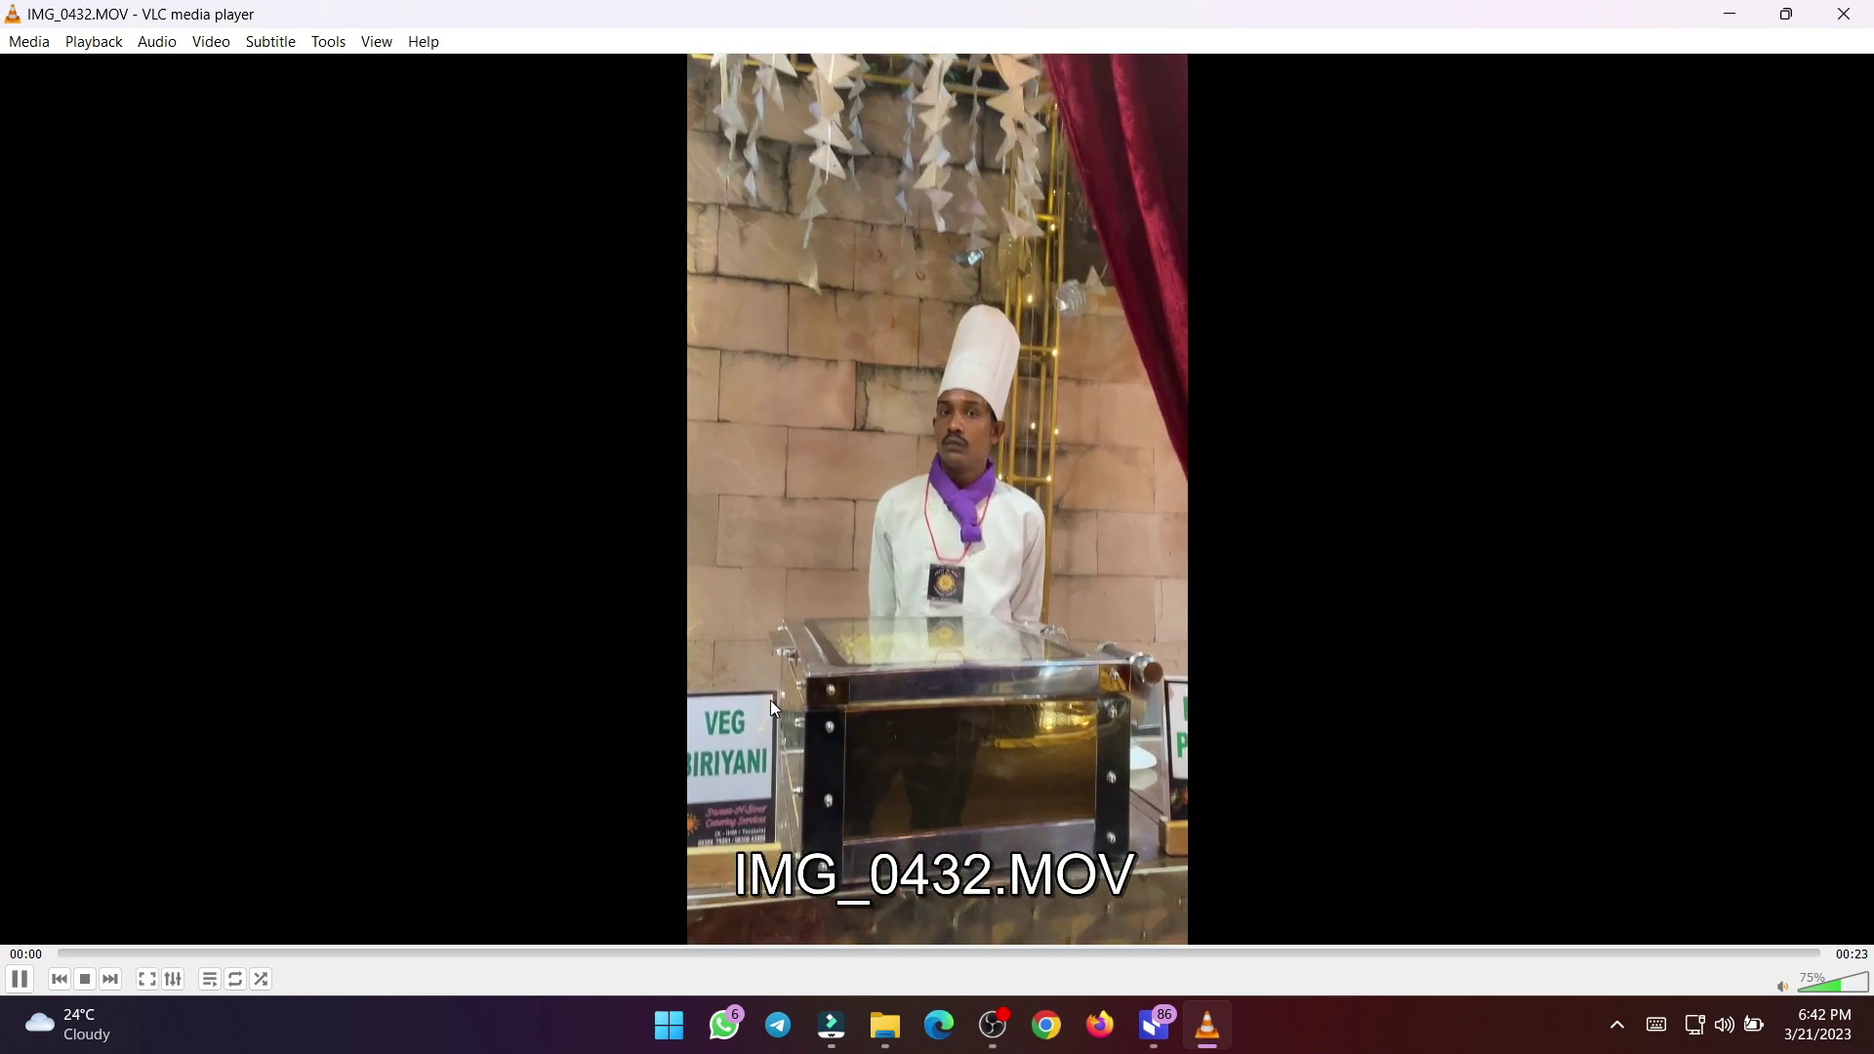